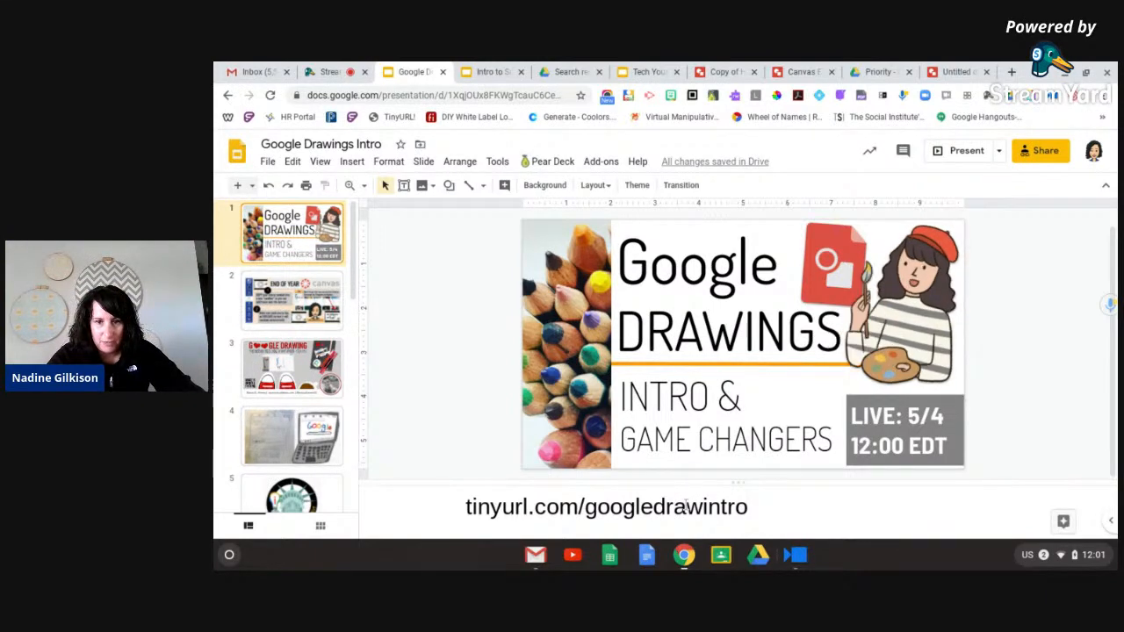
- Copy the tinyurl.com/googledrawintro link from the title slide's speaker notes to the clipboard
triple_click(559, 508)
left_click(559, 508)
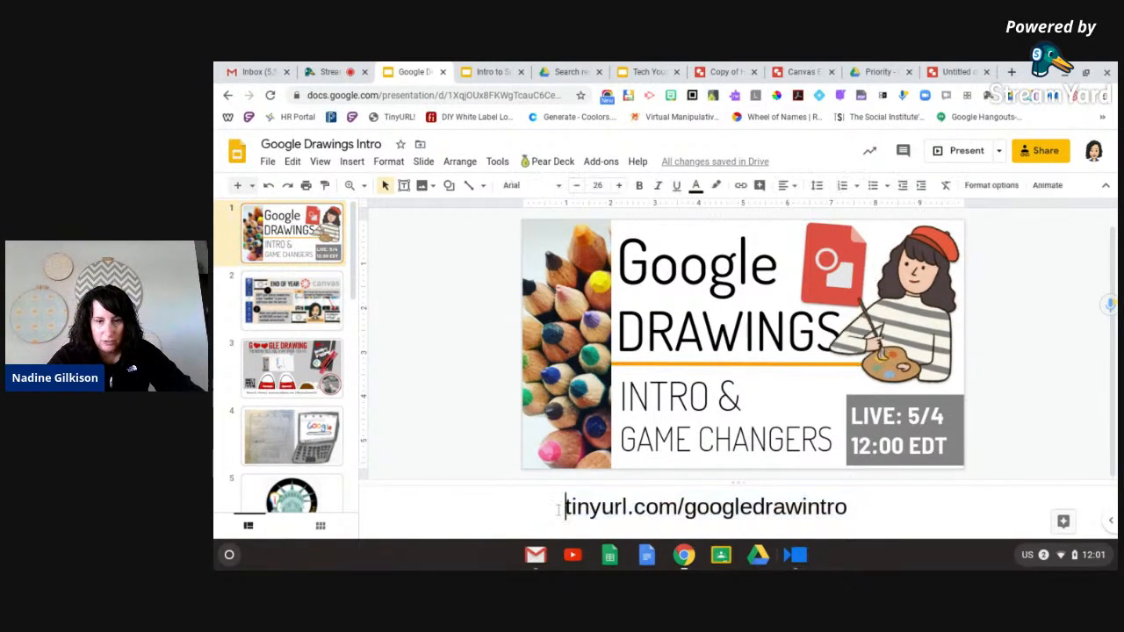
triple_click(654, 508)
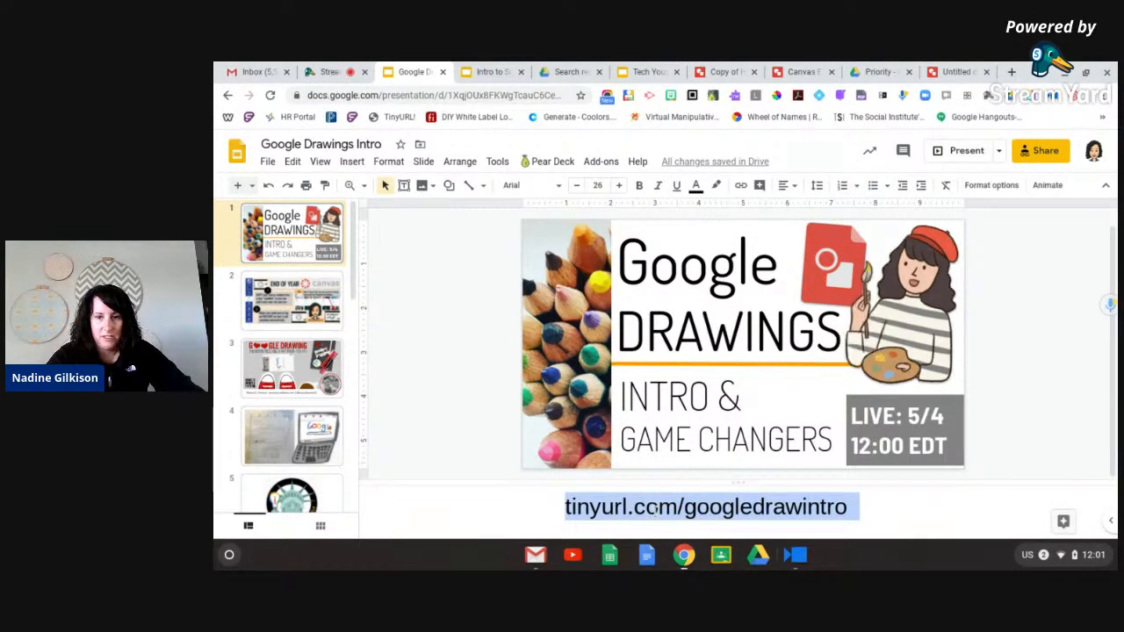
right_click(654, 509)
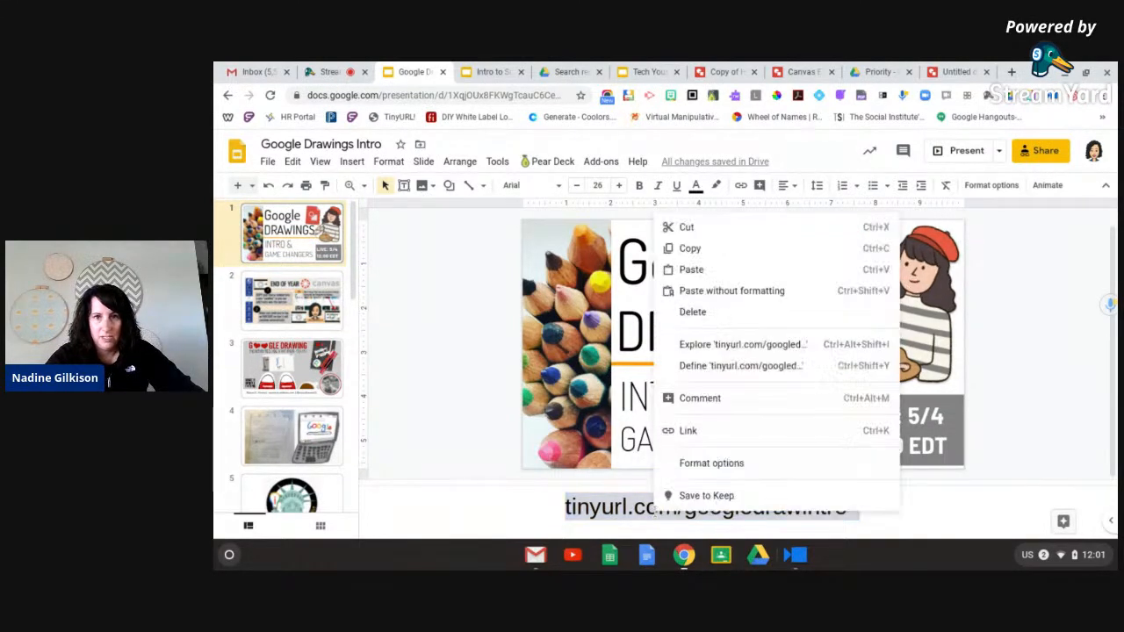
left_click(700, 251)
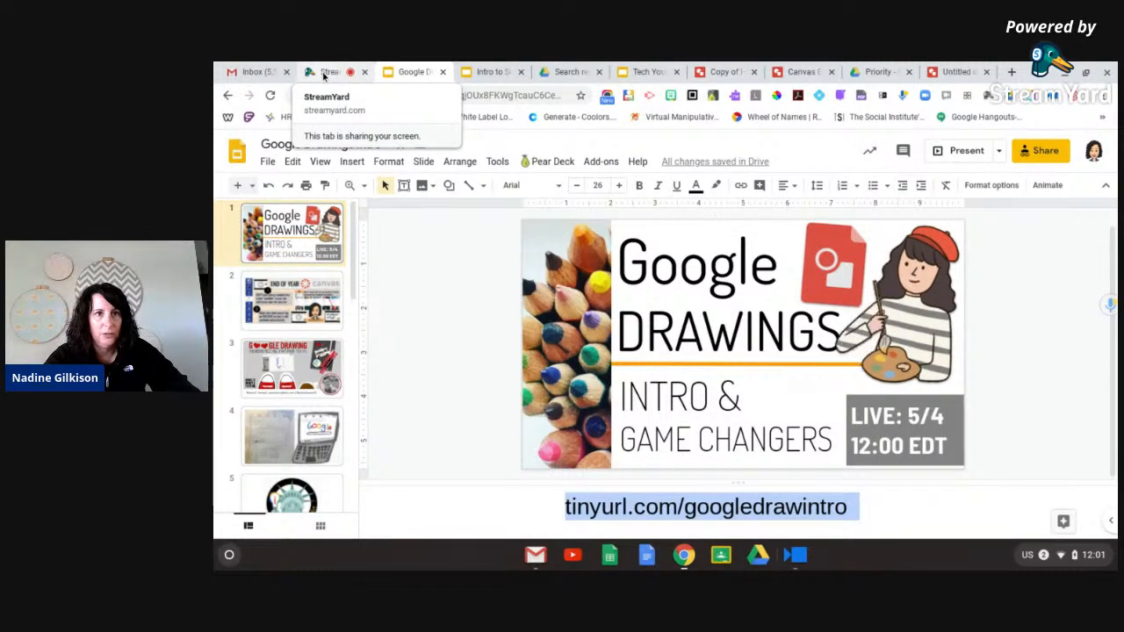
left_click(323, 75)
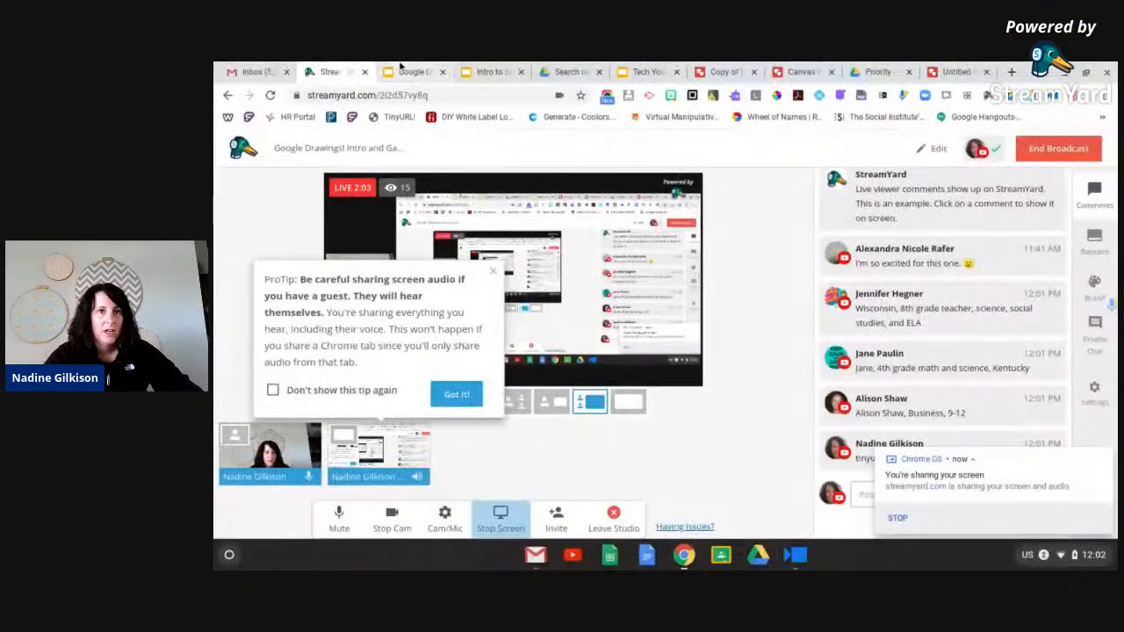
- Dismiss the 'You're sharing your screen' notification and go to the StreamYard studio tab
left_click(404, 70)
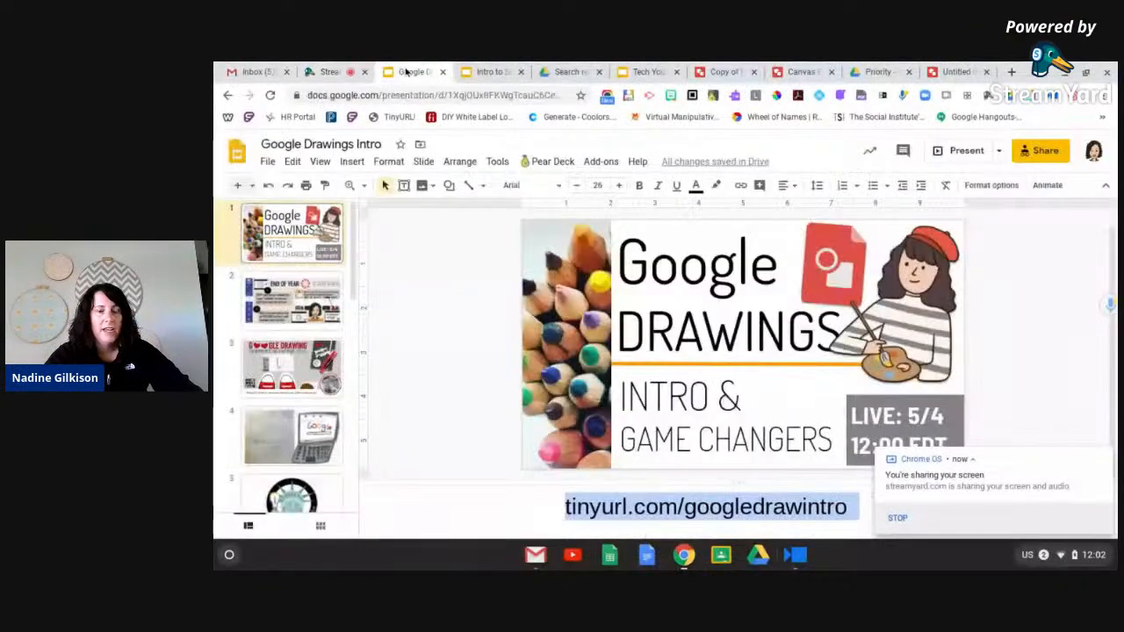
left_click(1105, 458)
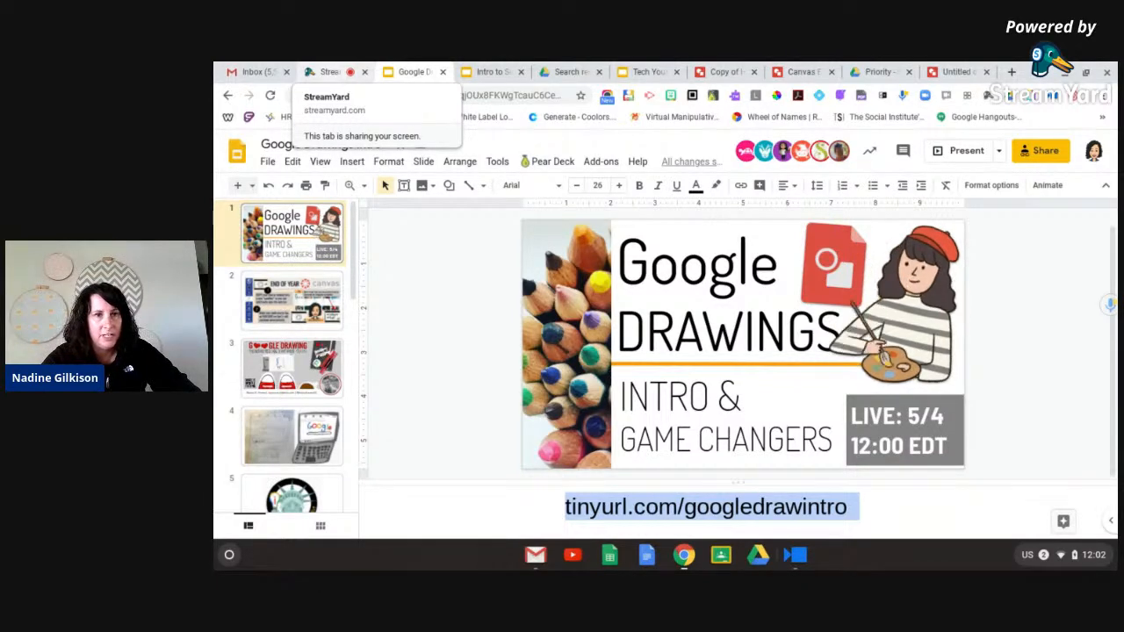
left_click(329, 71)
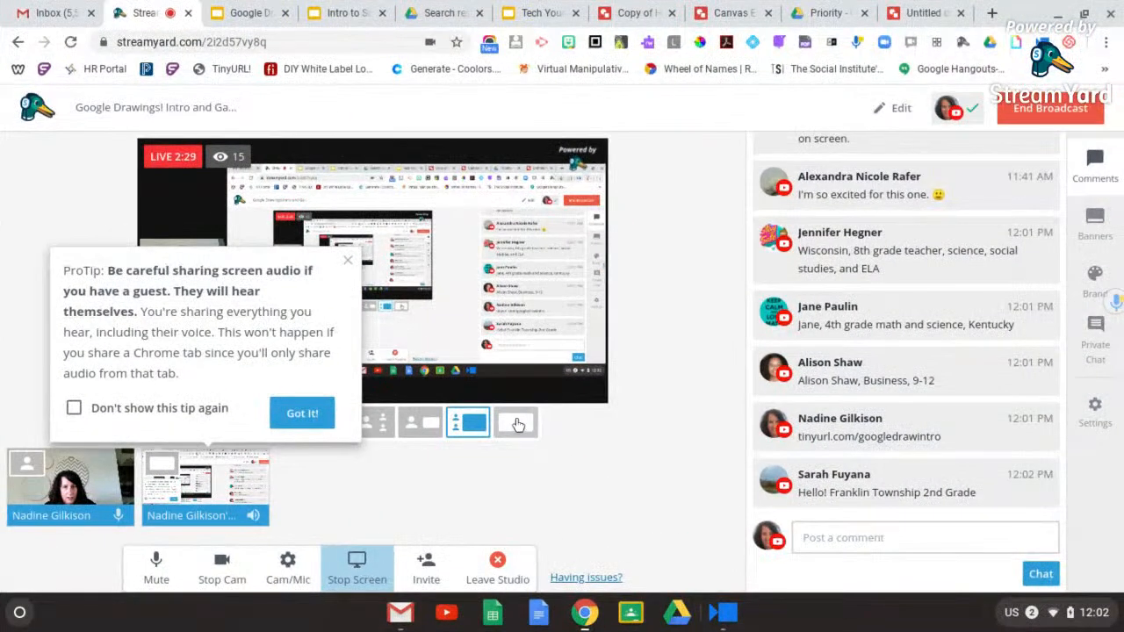
- Put the StreamYard broadcast in full-screen share layout, then start a new browser tab from the slides
left_click(517, 425)
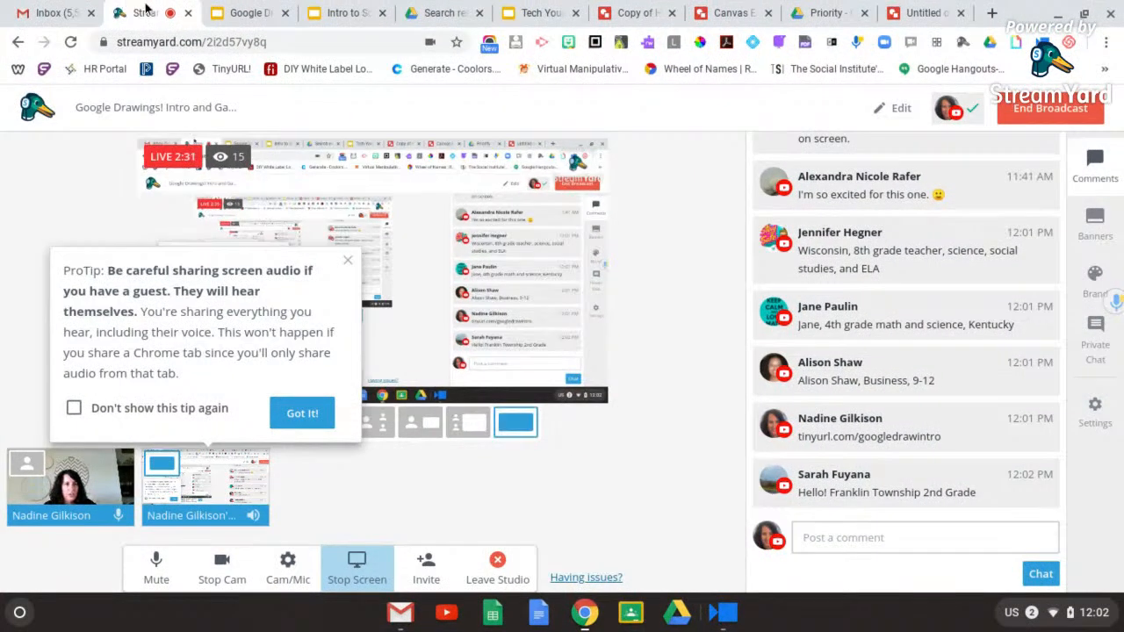
left_click(243, 13)
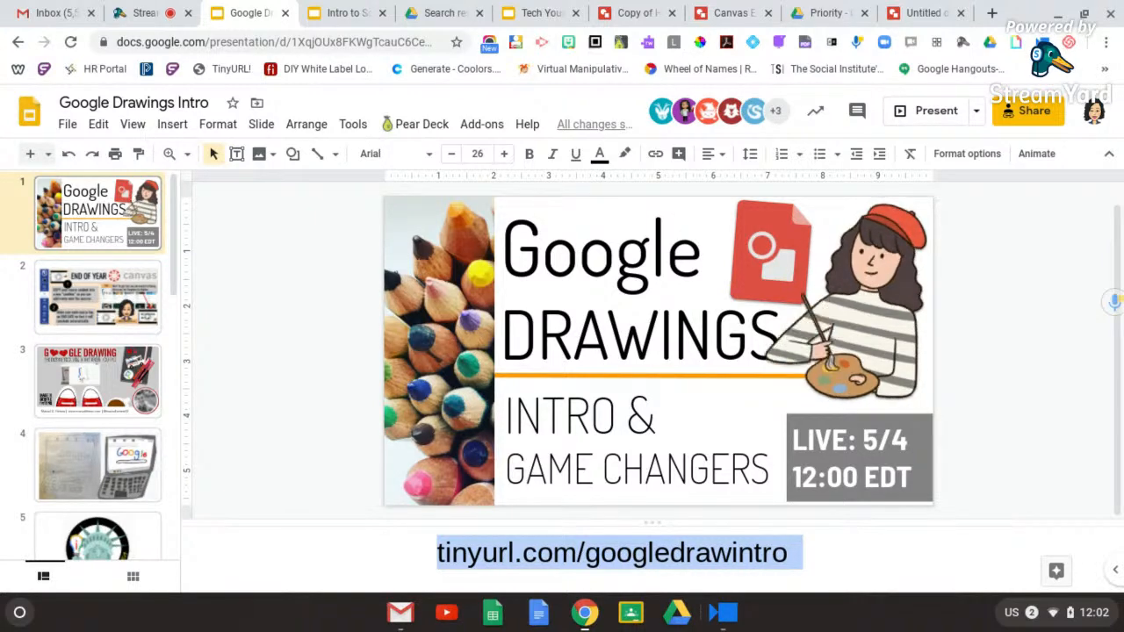
left_click(272, 356)
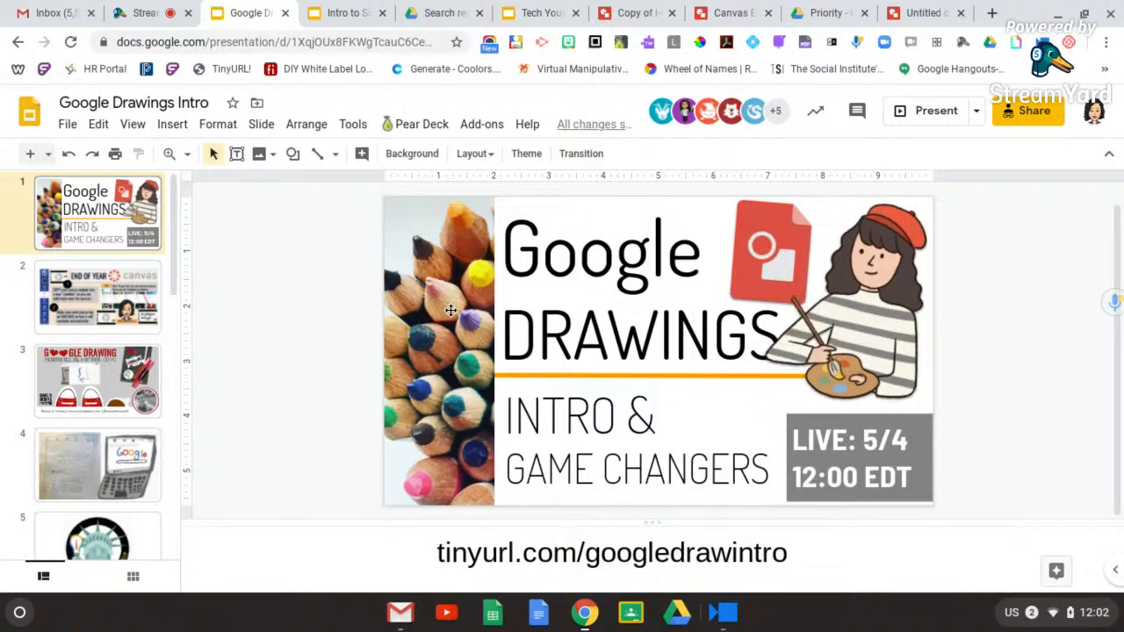
left_click(992, 13)
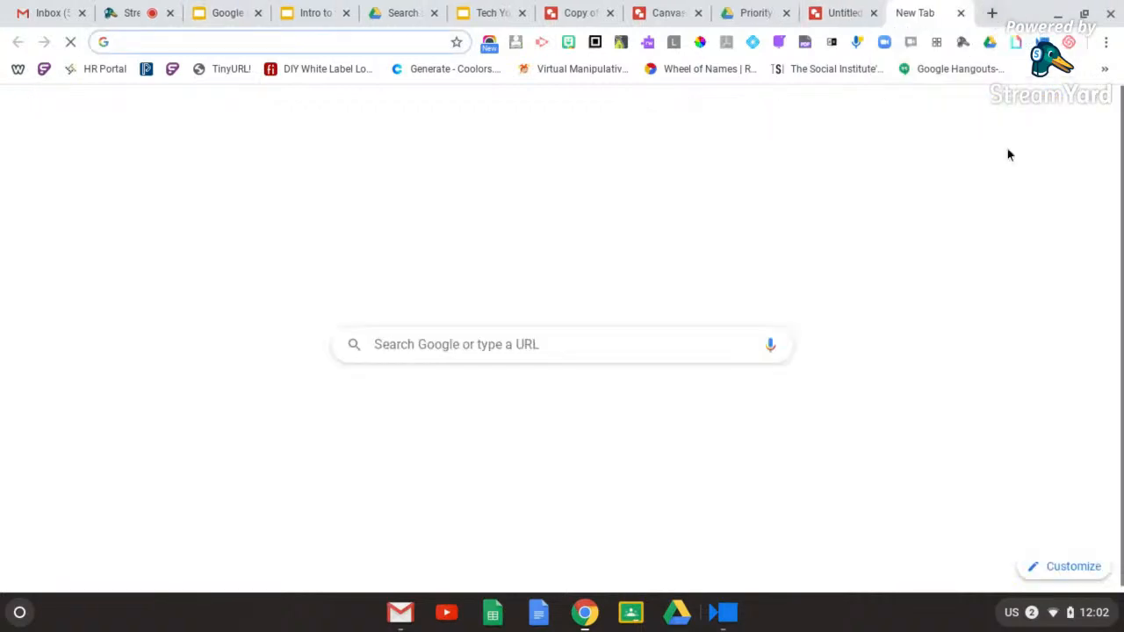
- Launch Google Drive from the Google apps grid on the New Tab page
left_click(1060, 107)
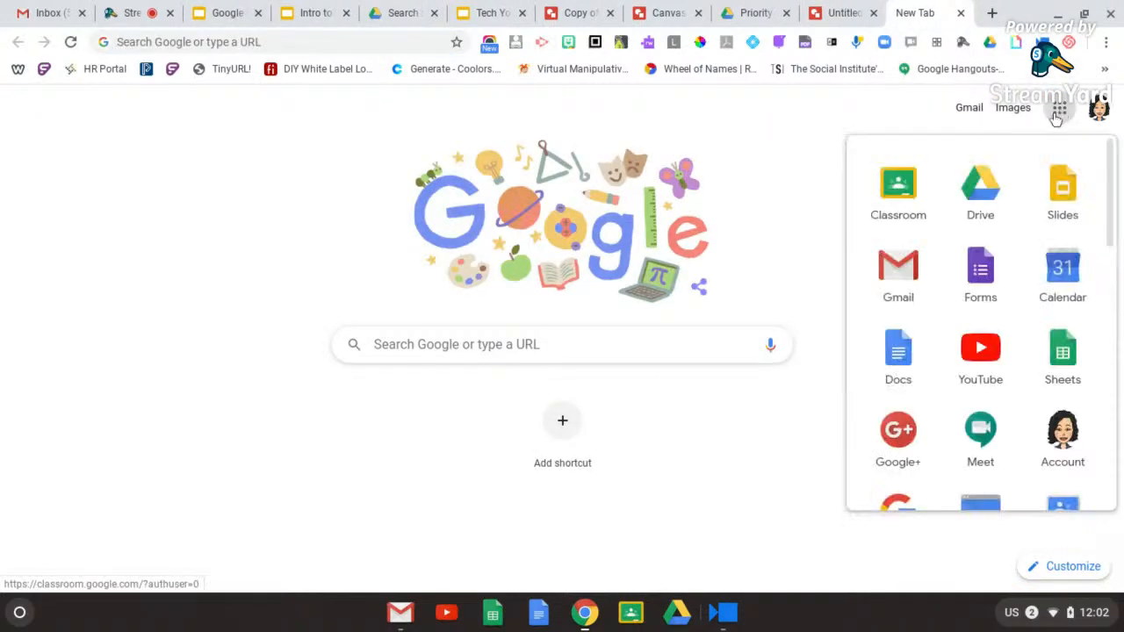
left_click(984, 185)
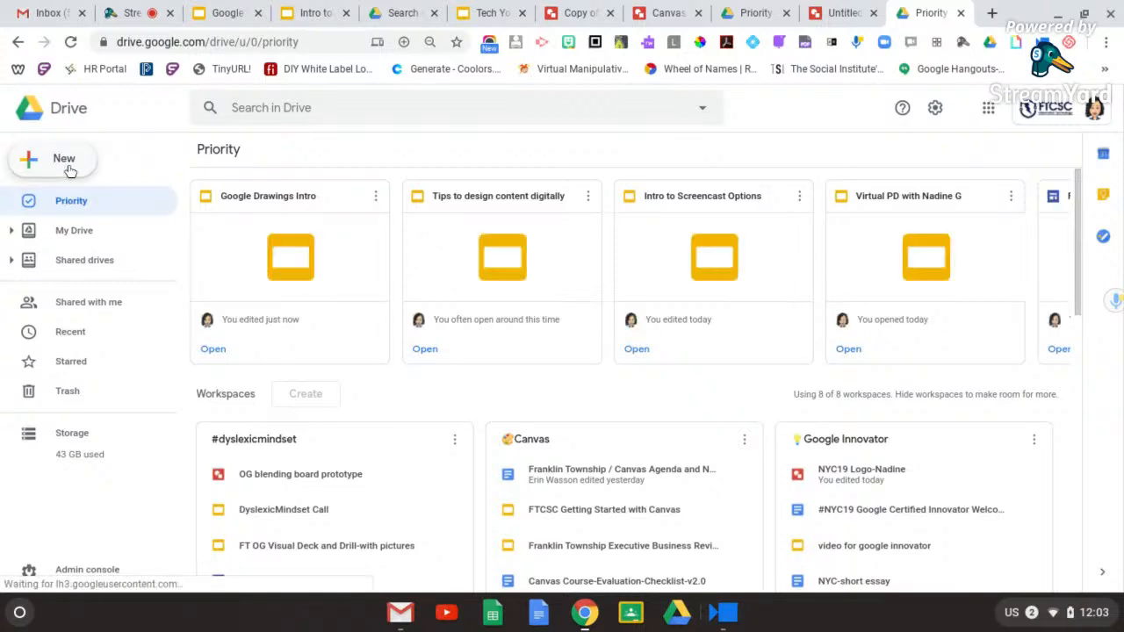
- Create a Google Drawings file via New > More and switch to the Untitled drawing
left_click(69, 168)
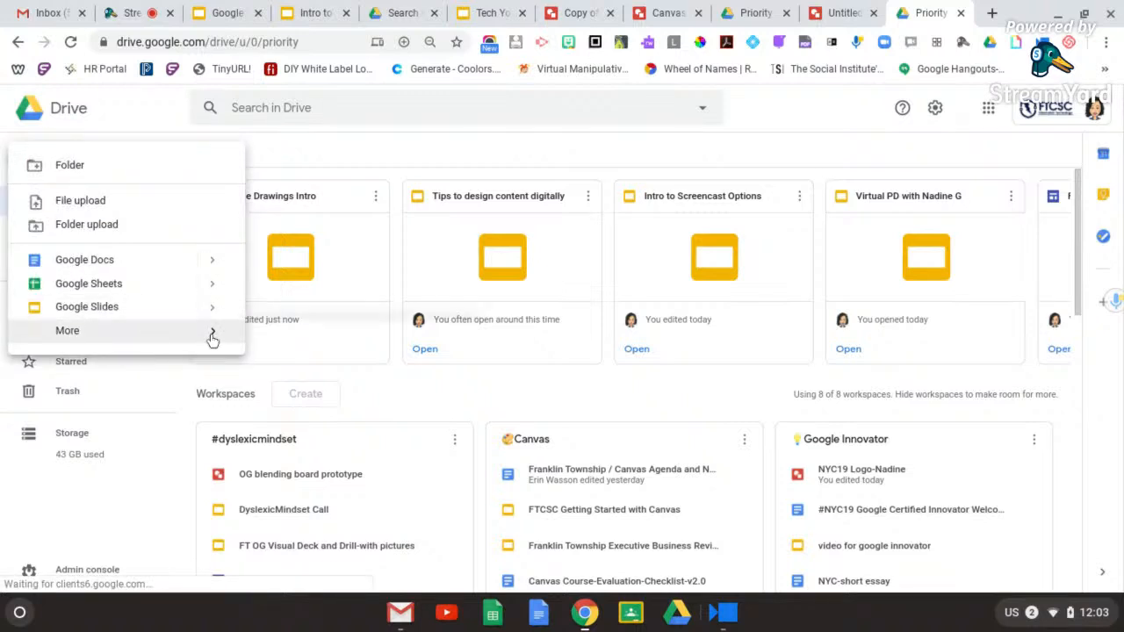
left_click(212, 338)
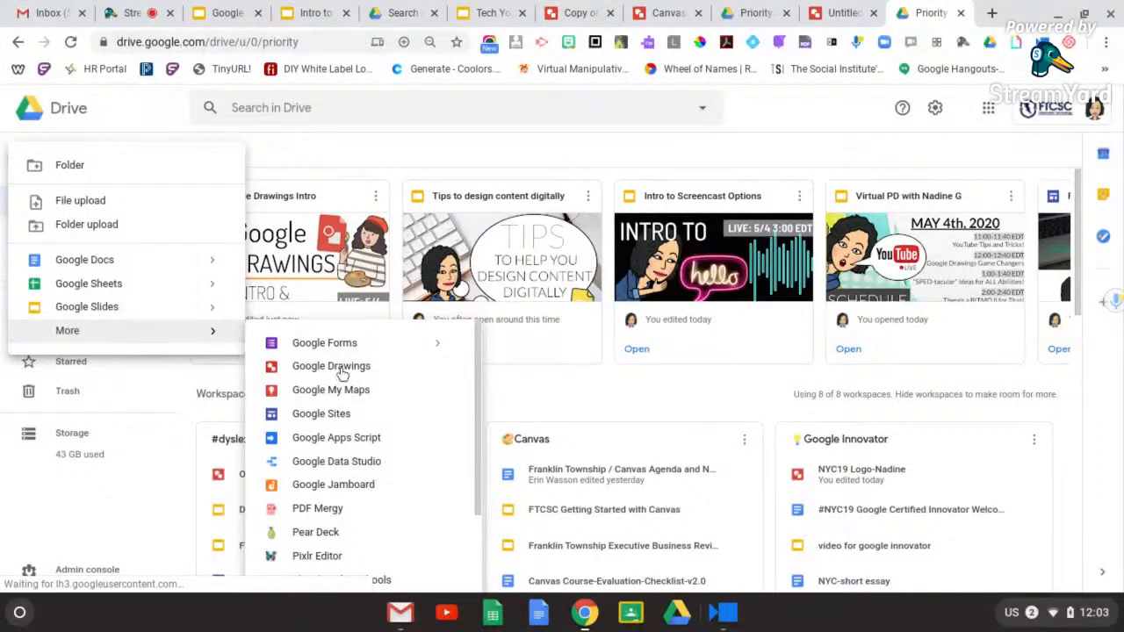
left_click(341, 372)
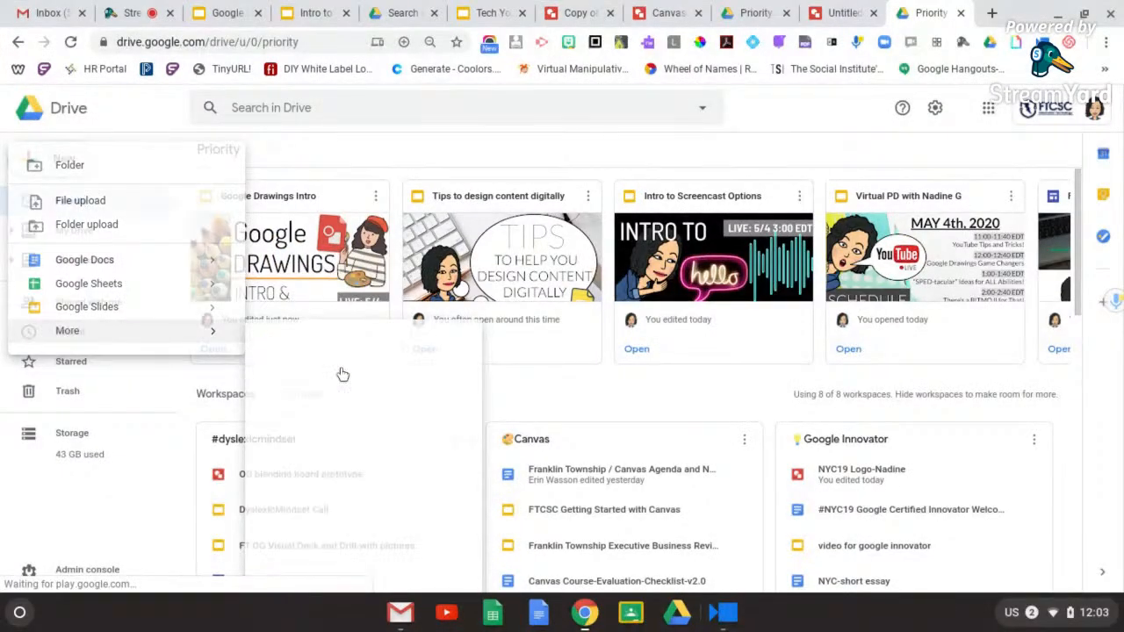
left_click(843, 12)
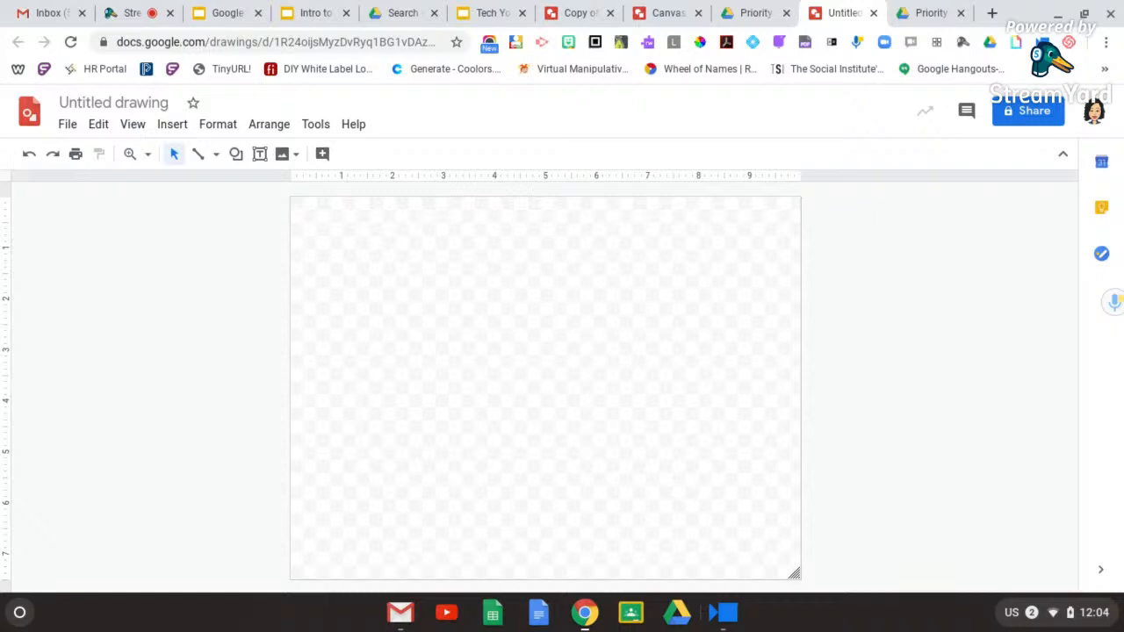
- Draw a large oval shape across the centre of the canvas
left_click(237, 155)
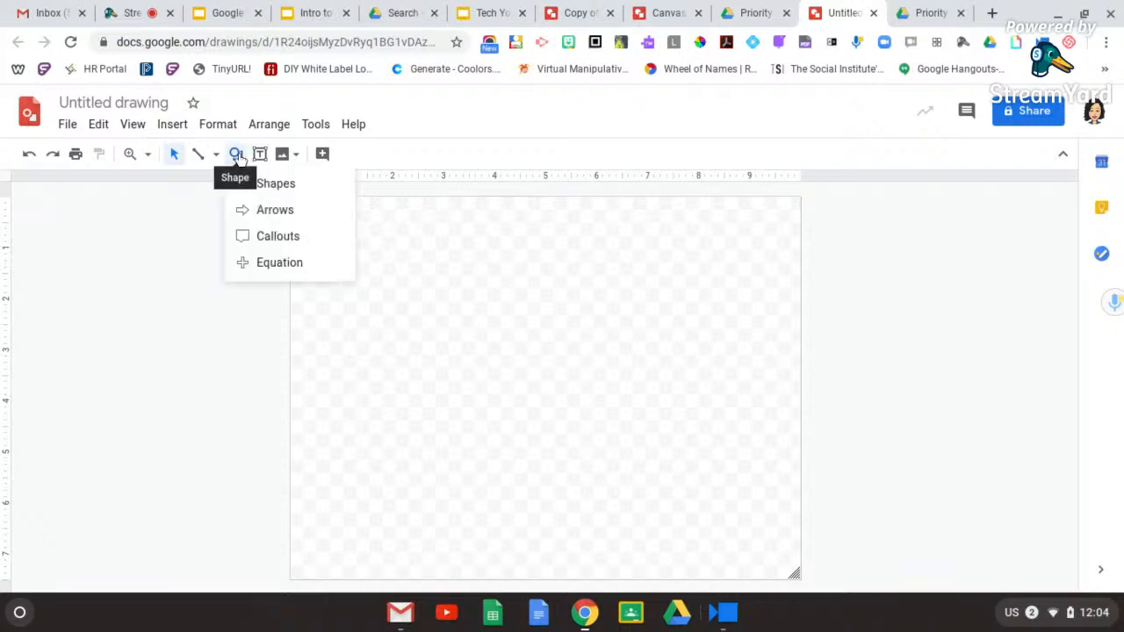
mouse_move(291, 189)
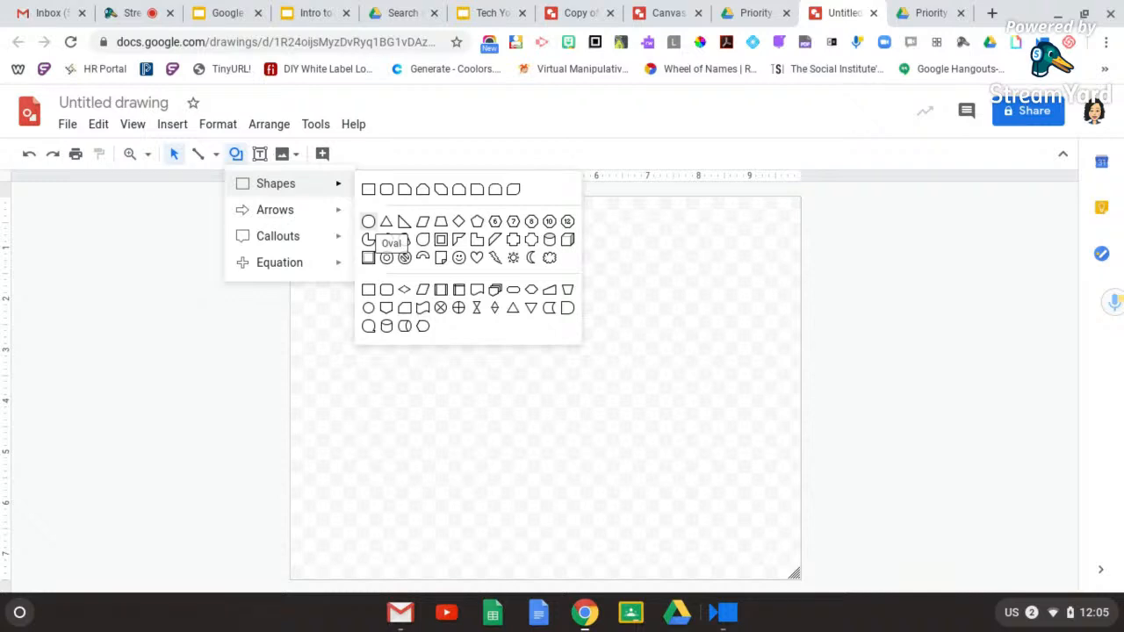
left_click(368, 222)
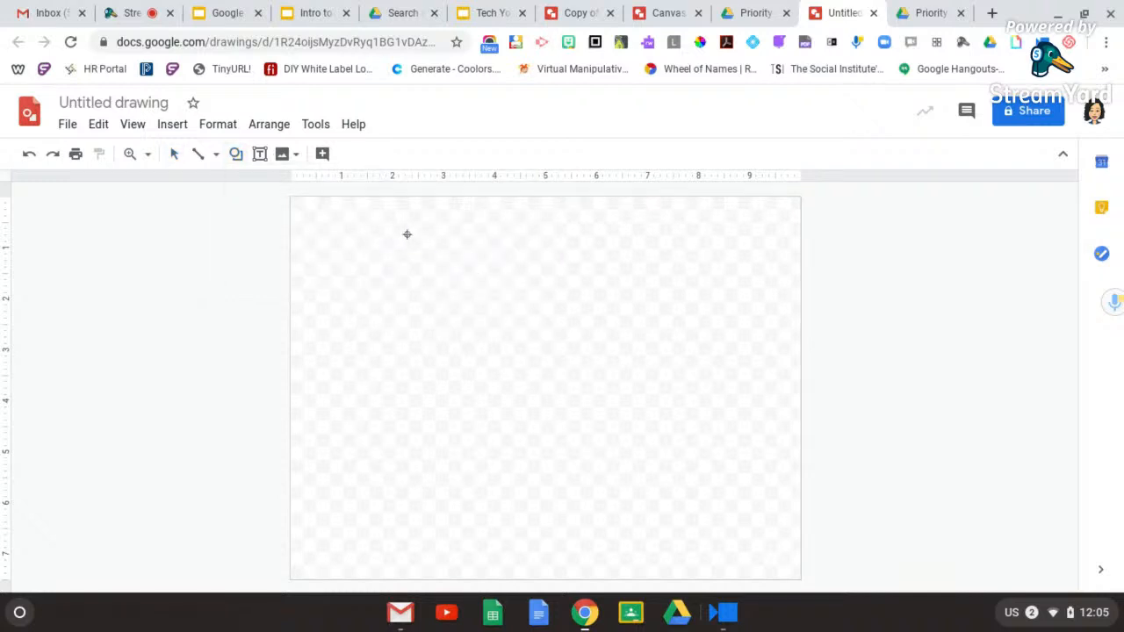
left_click_drag(407, 234, 667, 525)
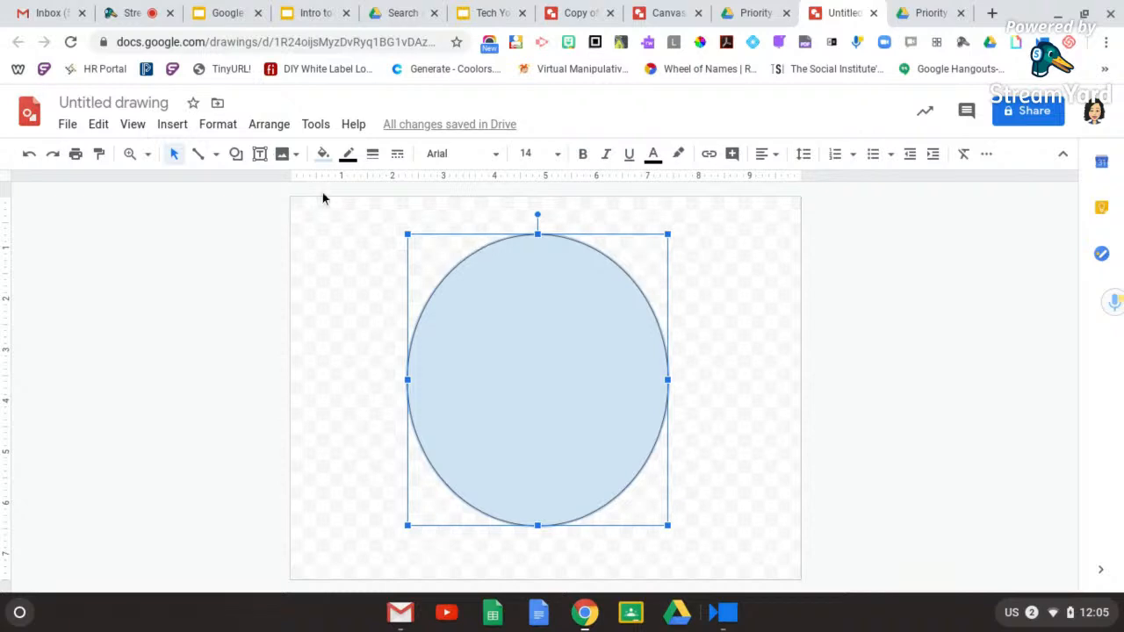
- Fill the oval light orange 3, set its border Transparent, and nudge it up and right
left_click(323, 157)
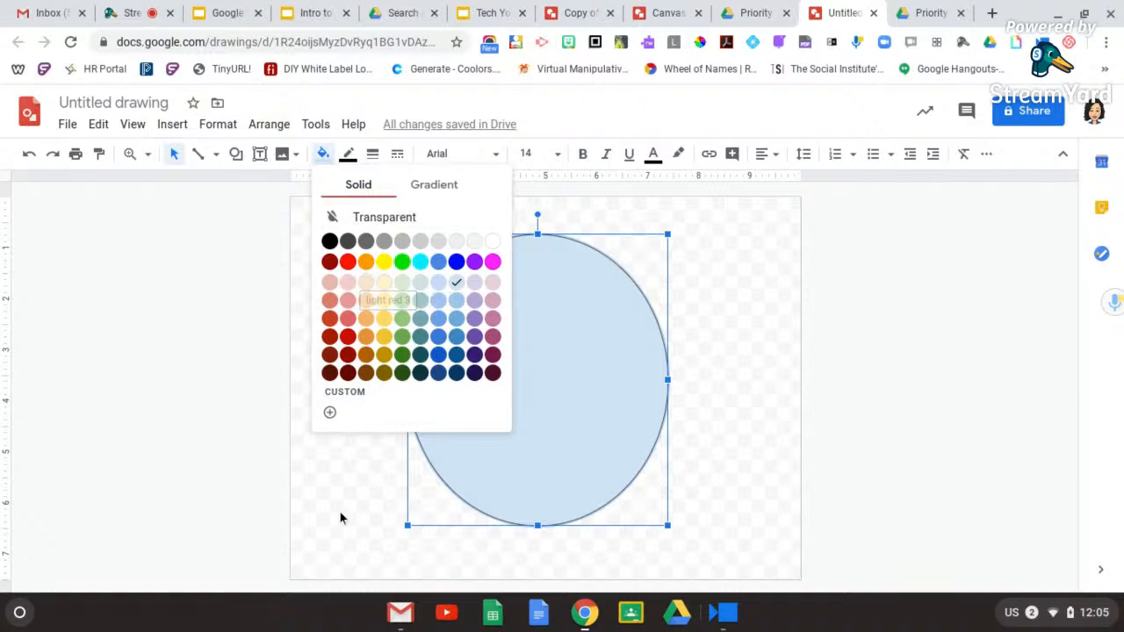
left_click(366, 282)
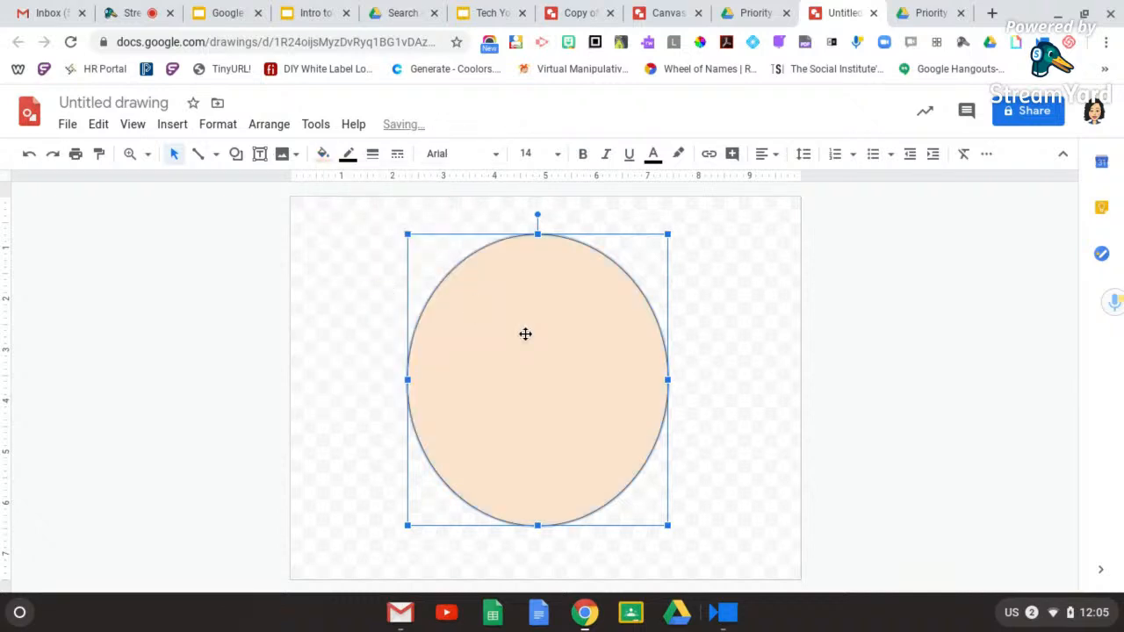
left_click(349, 158)
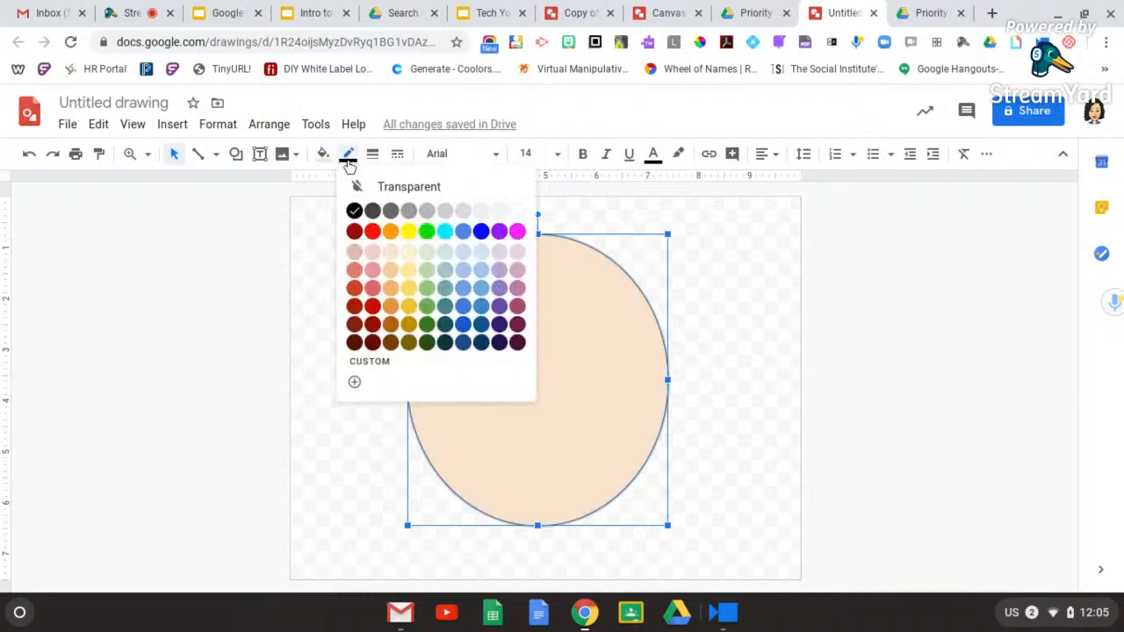
left_click(409, 187)
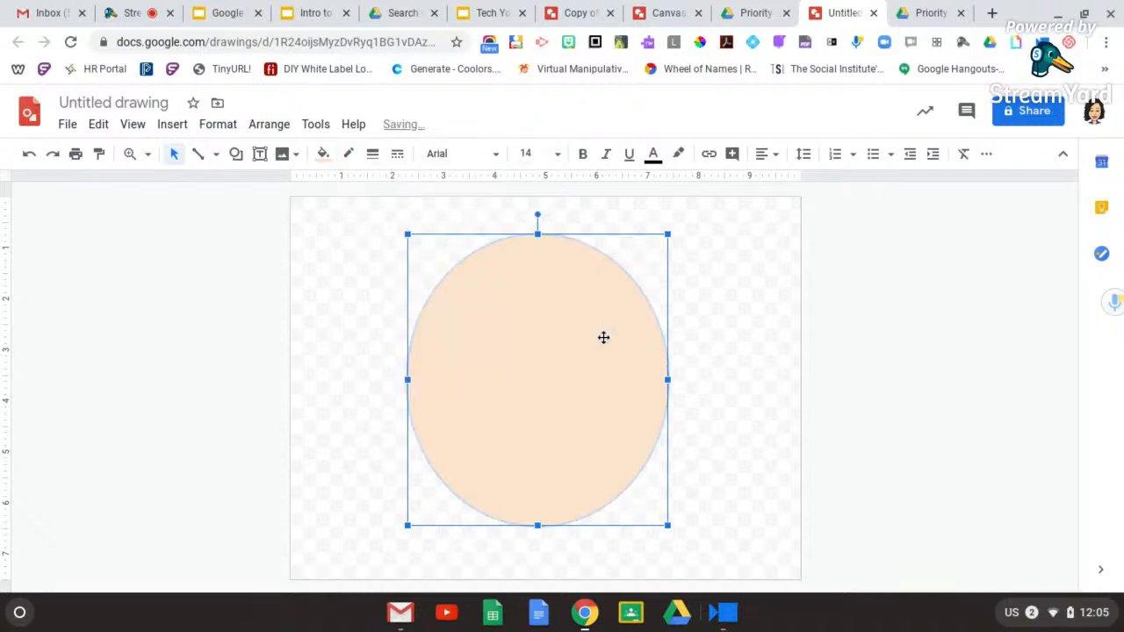
left_click_drag(603, 337, 620, 324)
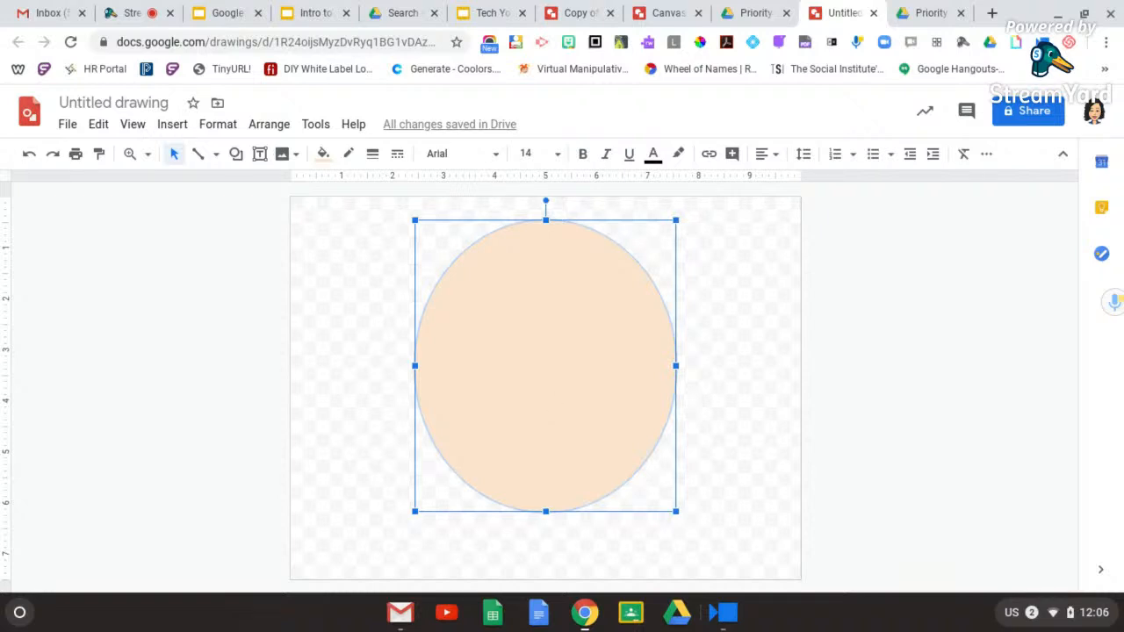
- Draw a trapezoid beneath the oval and position it as the neck
left_click(235, 158)
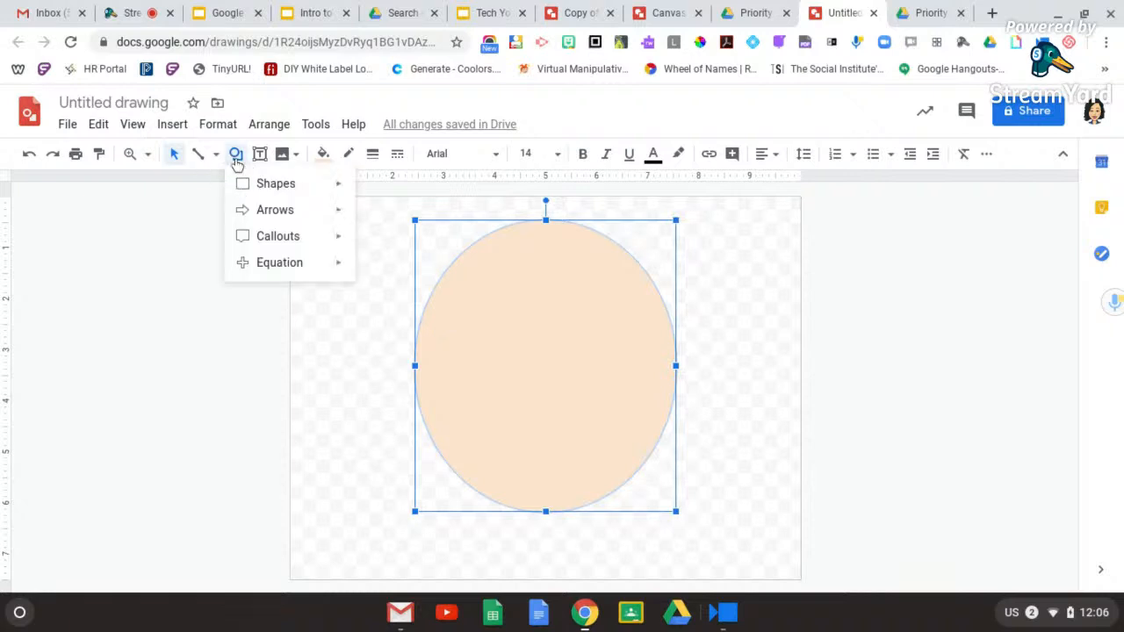
mouse_move(285, 192)
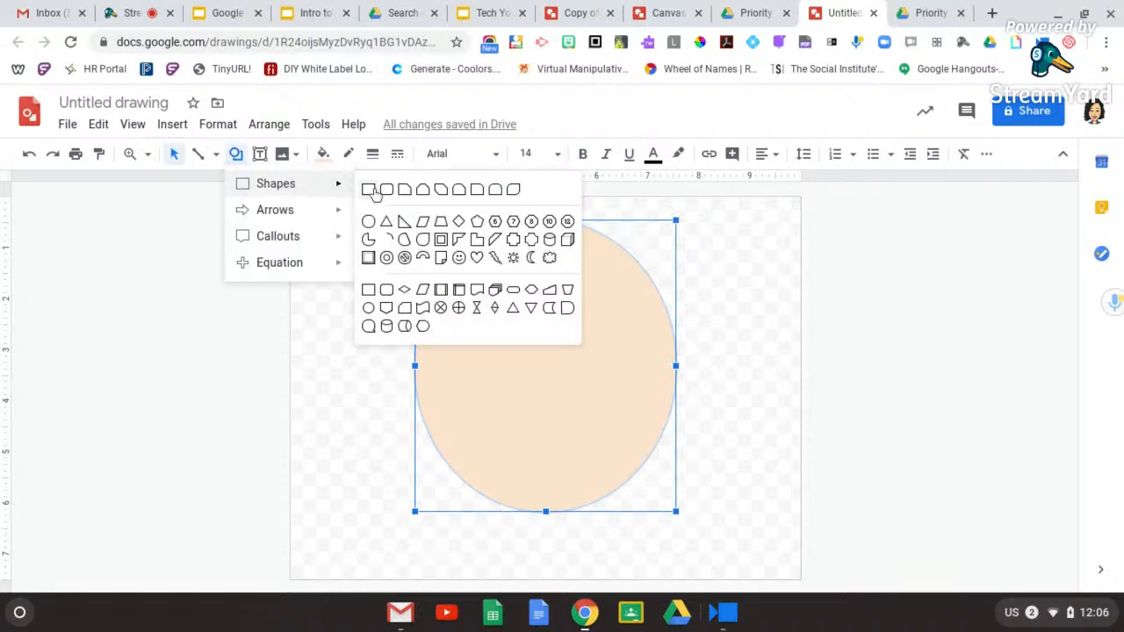
left_click(442, 223)
left_click_drag(478, 465, 636, 574)
left_click_drag(539, 535, 537, 538)
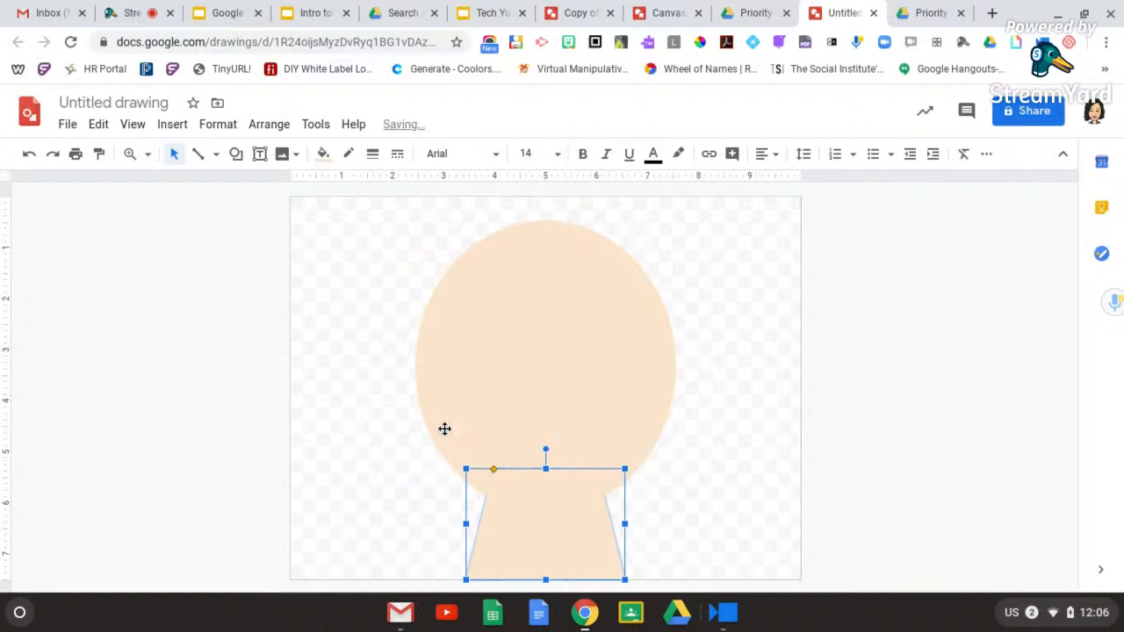
left_click(380, 438)
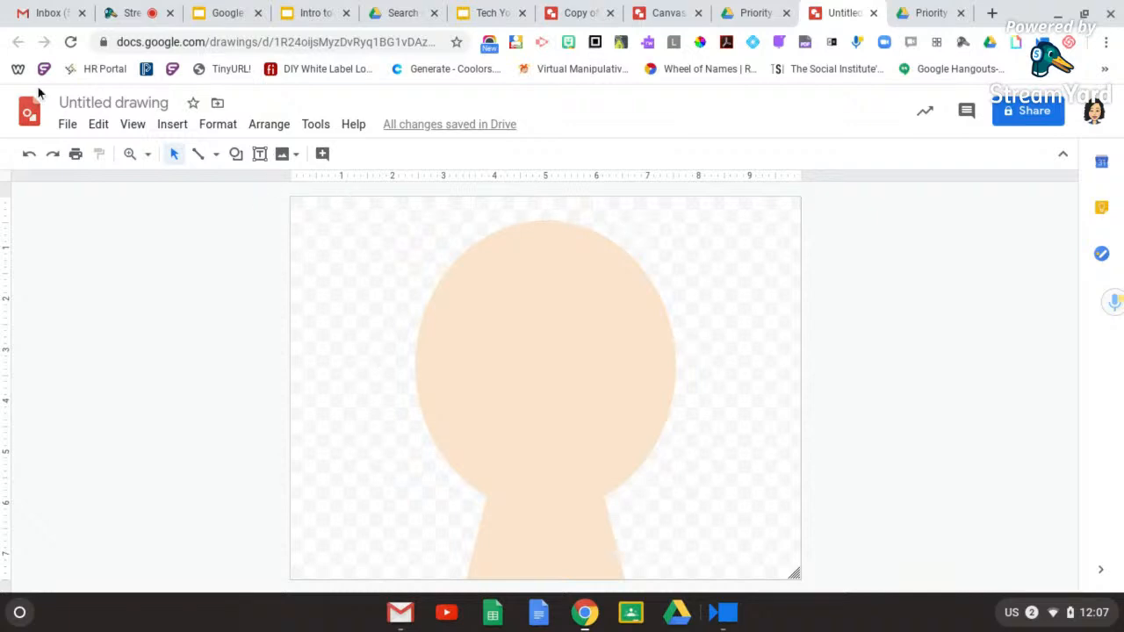
- Show the File > Download format list: PDF, JPEG, PNG and SVG
left_click(72, 128)
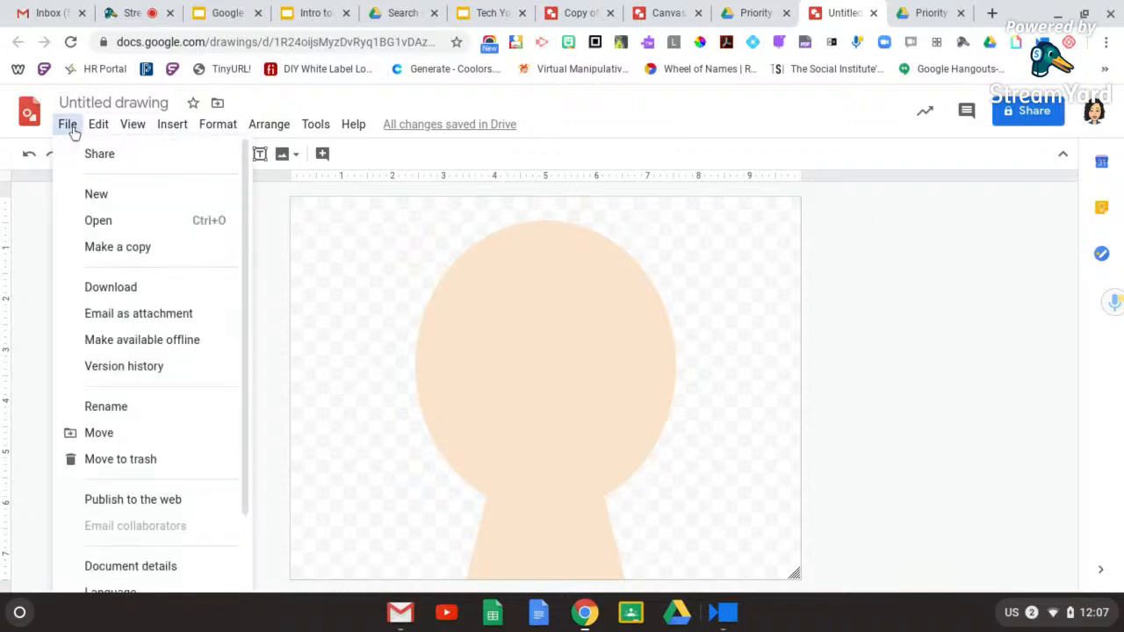
mouse_move(226, 294)
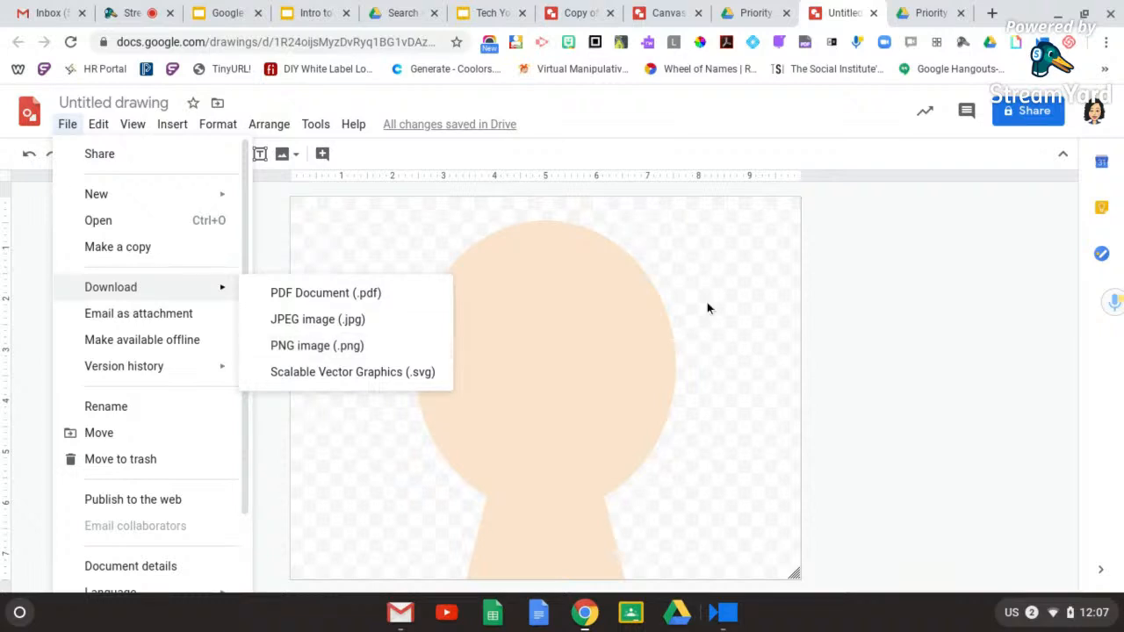
- Delete the oval head and then the trapezoid neck from the canvas
left_click(552, 339)
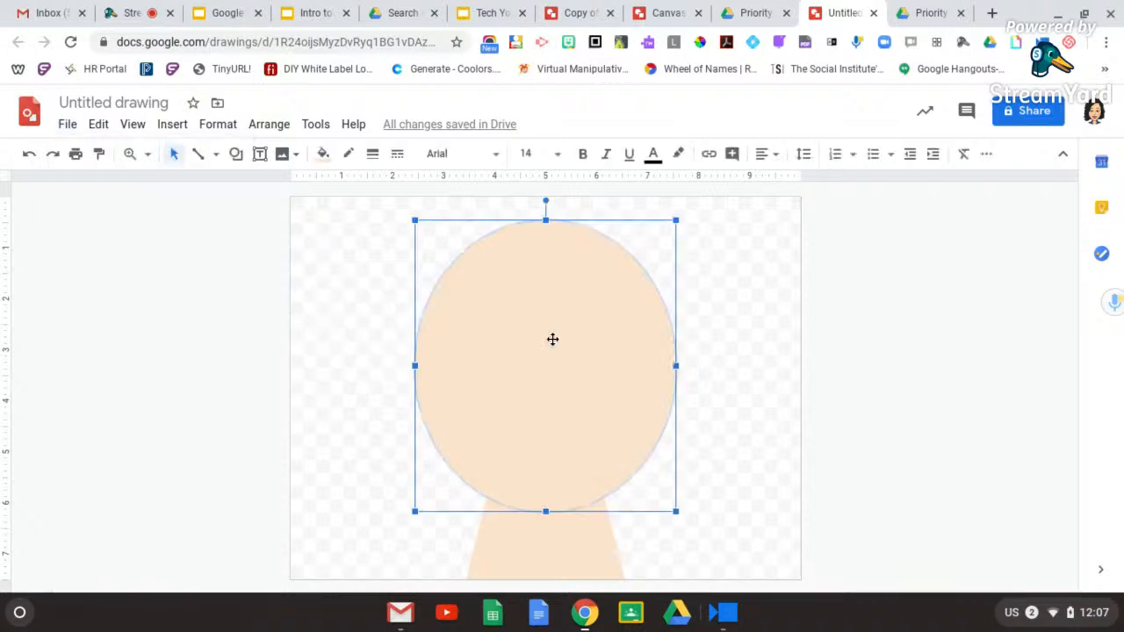
key("Delete")
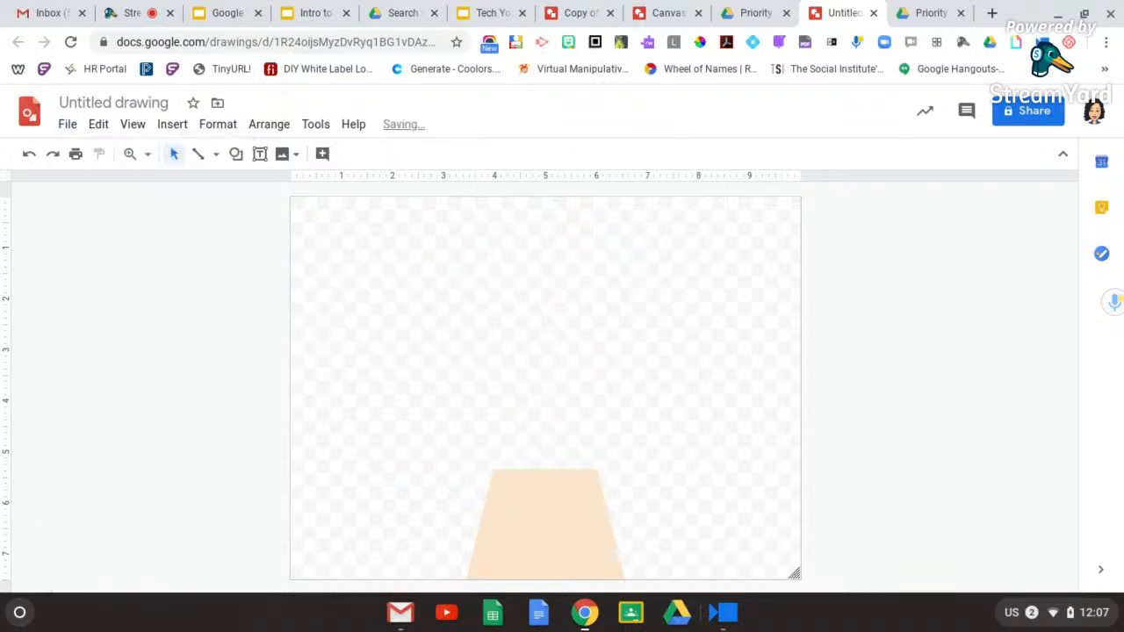
left_click(544, 512)
key("Delete")
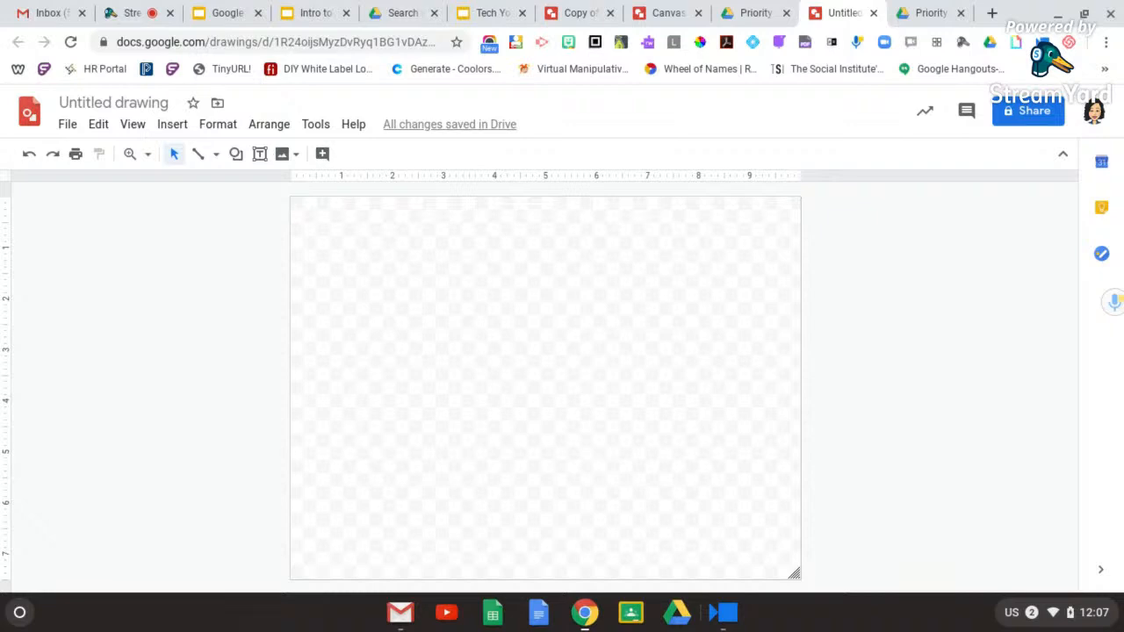
- Stretch the empty canvas wide, shrink it to a smaller near-square page, then stop StreamYard screen sharing
left_click_drag(794, 572, 932, 374)
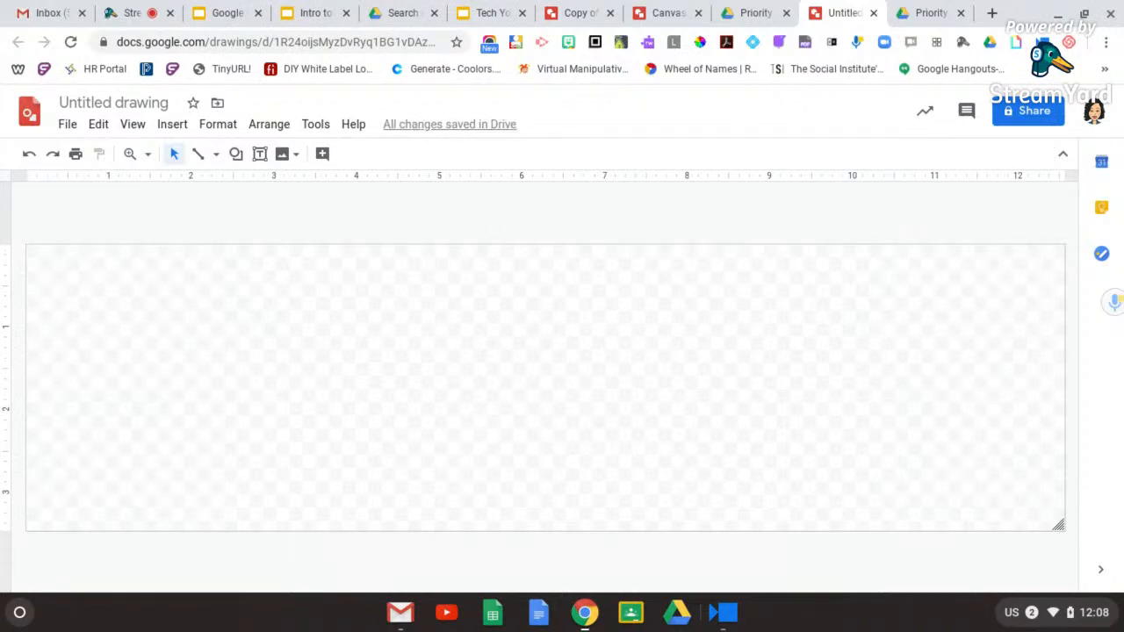
left_click_drag(1058, 525, 1058, 524)
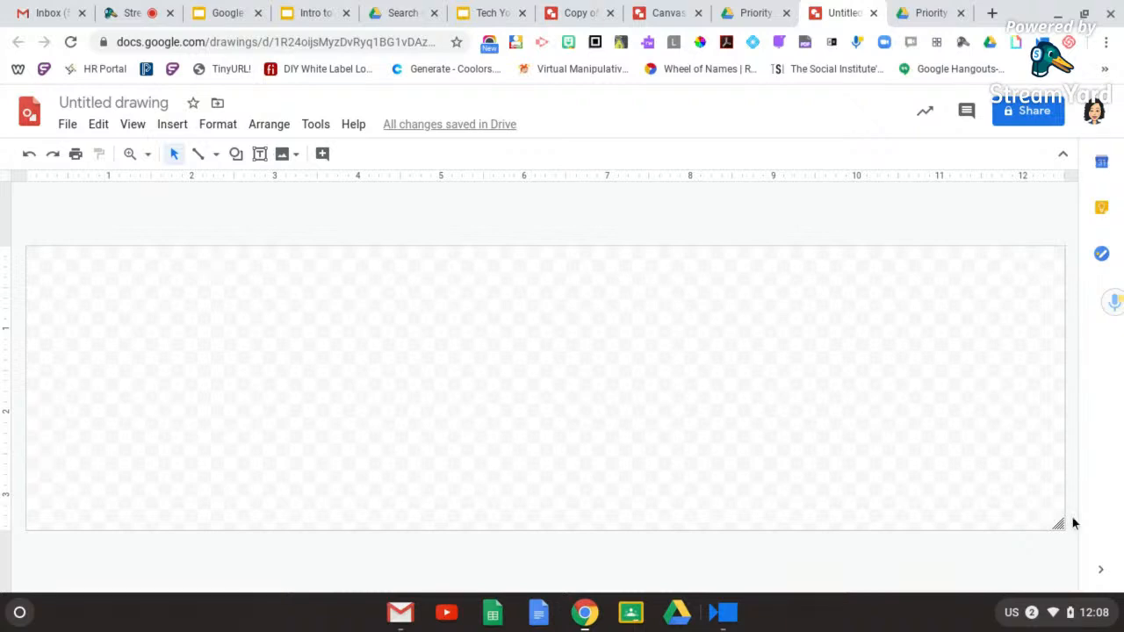
left_click_drag(1058, 524, 448, 538)
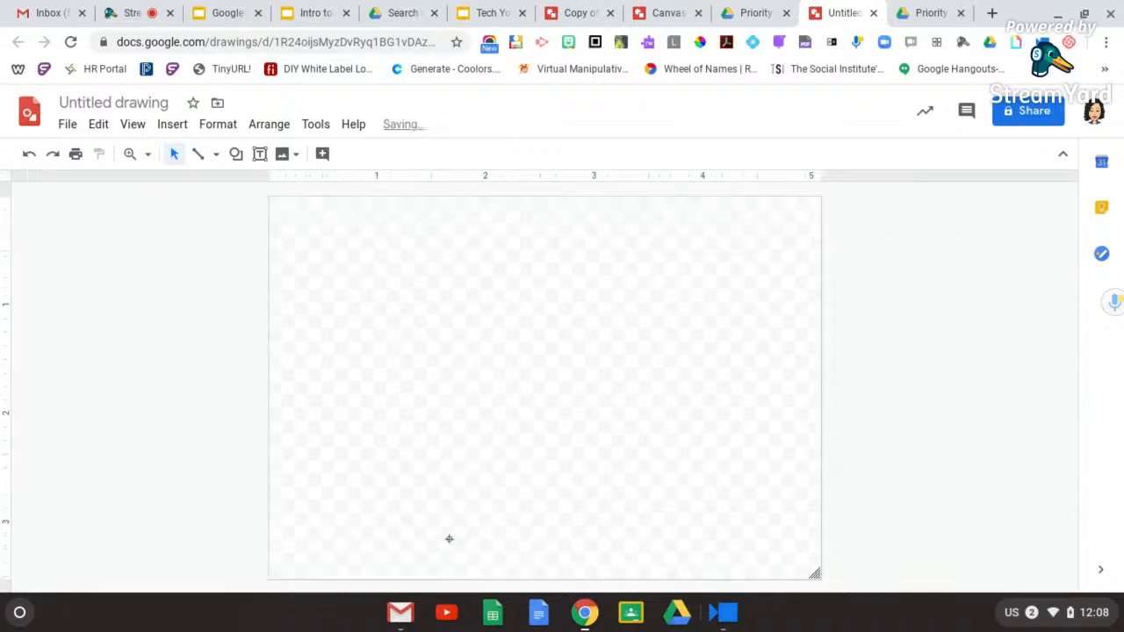
left_click_drag(810, 571, 662, 557)
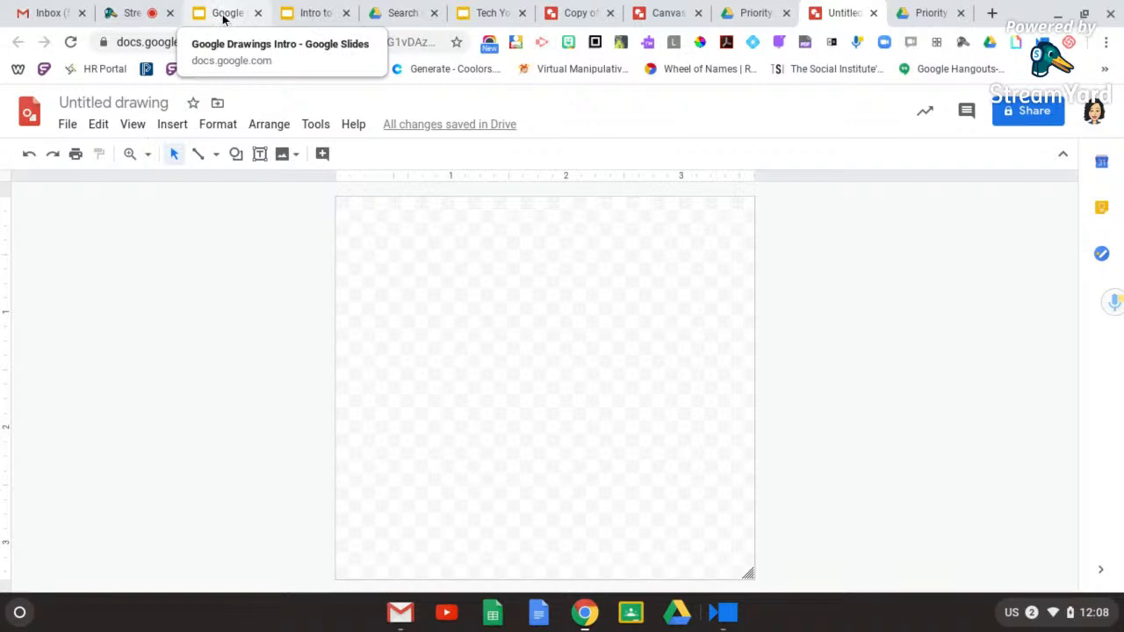
left_click(129, 14)
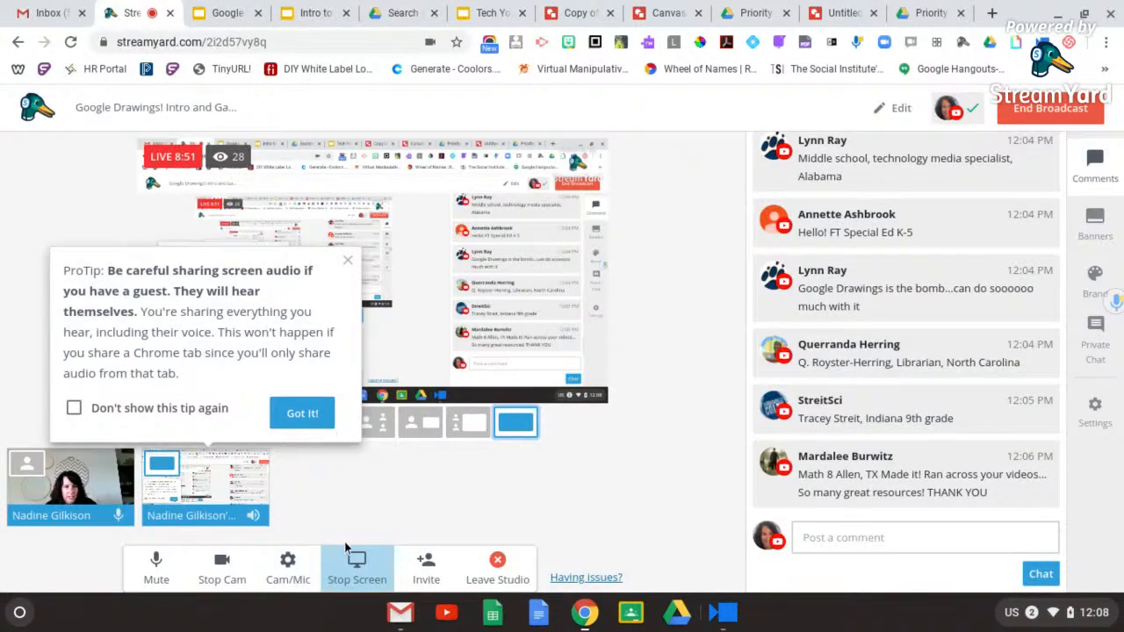
left_click(347, 546)
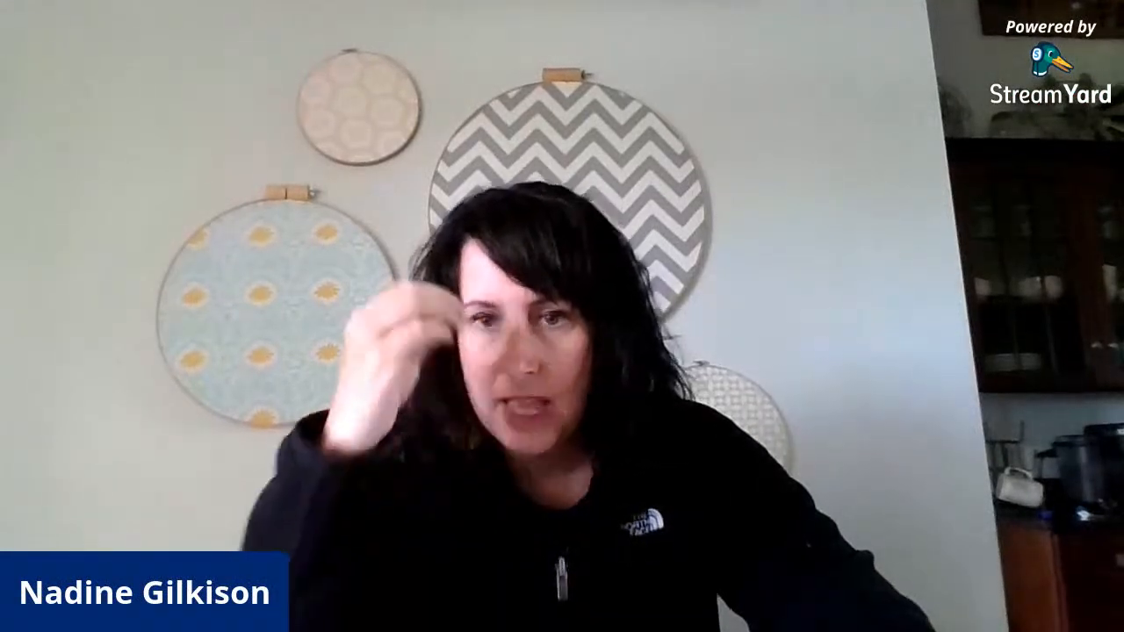
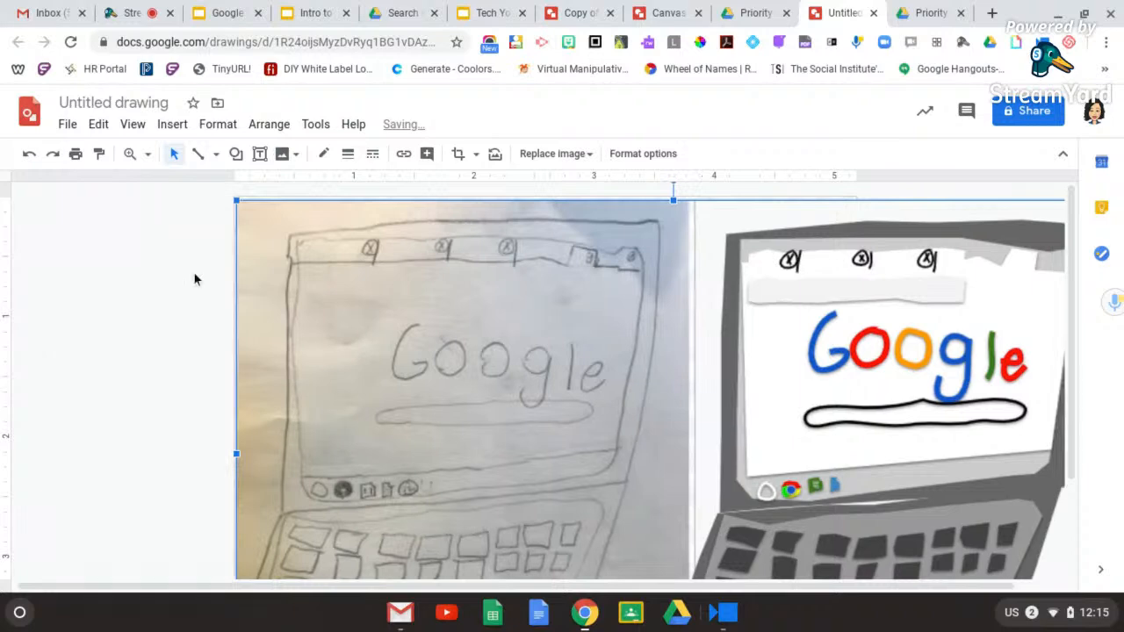
- Deselect the sketch photo and bring up the Line tool's list of line types
left_click(209, 277)
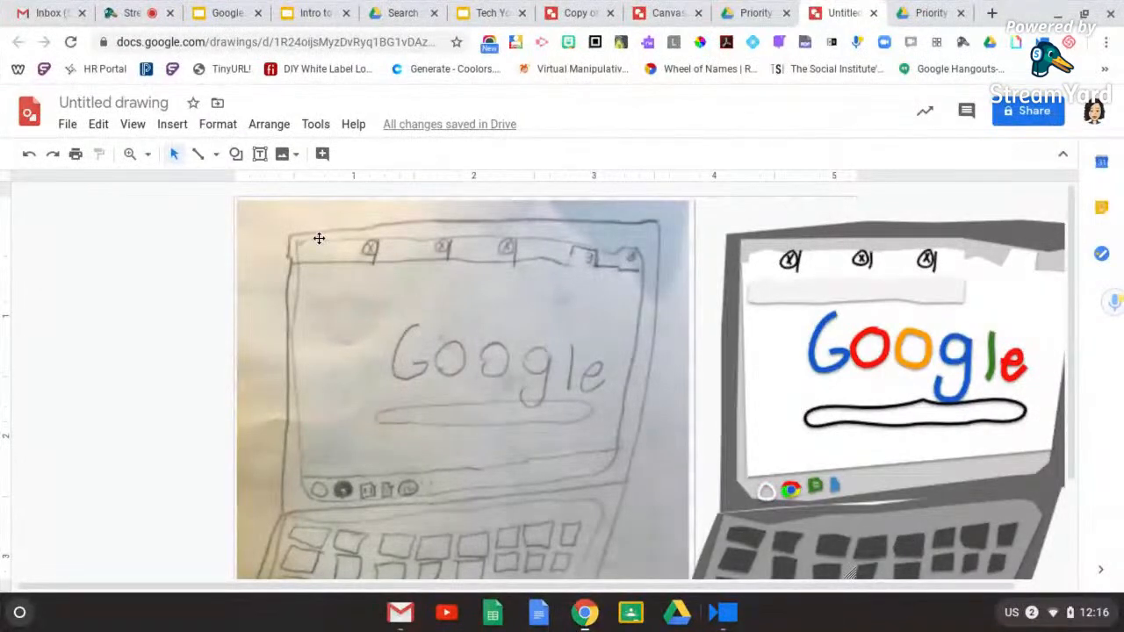
left_click(216, 156)
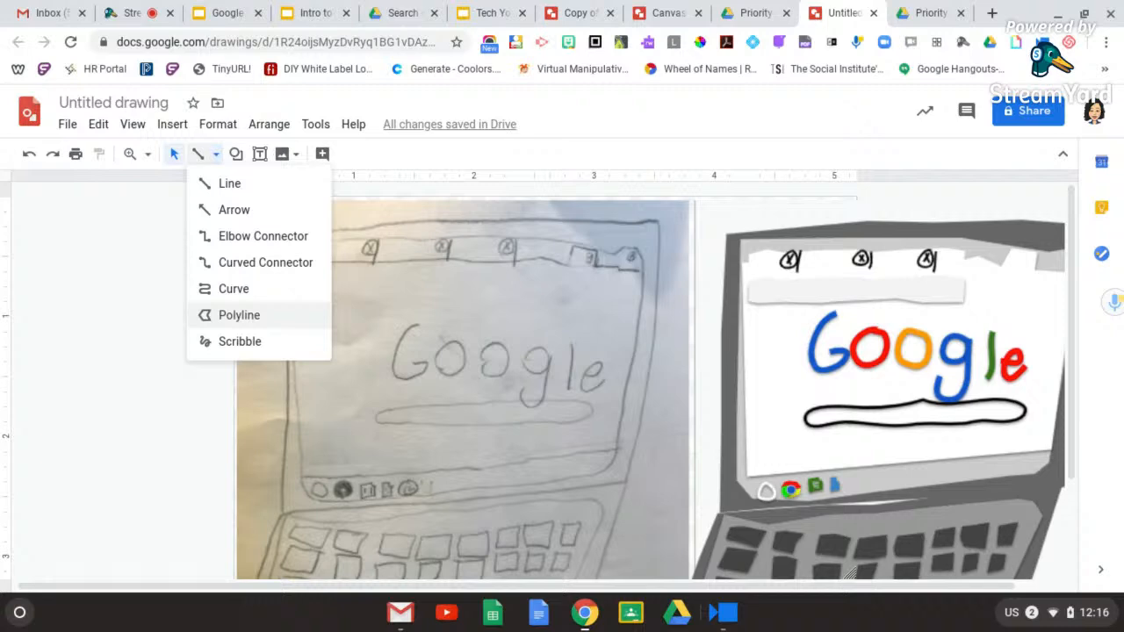
- Trace the laptop frame as a closed four-corner polyline over the sketch
left_click(233, 316)
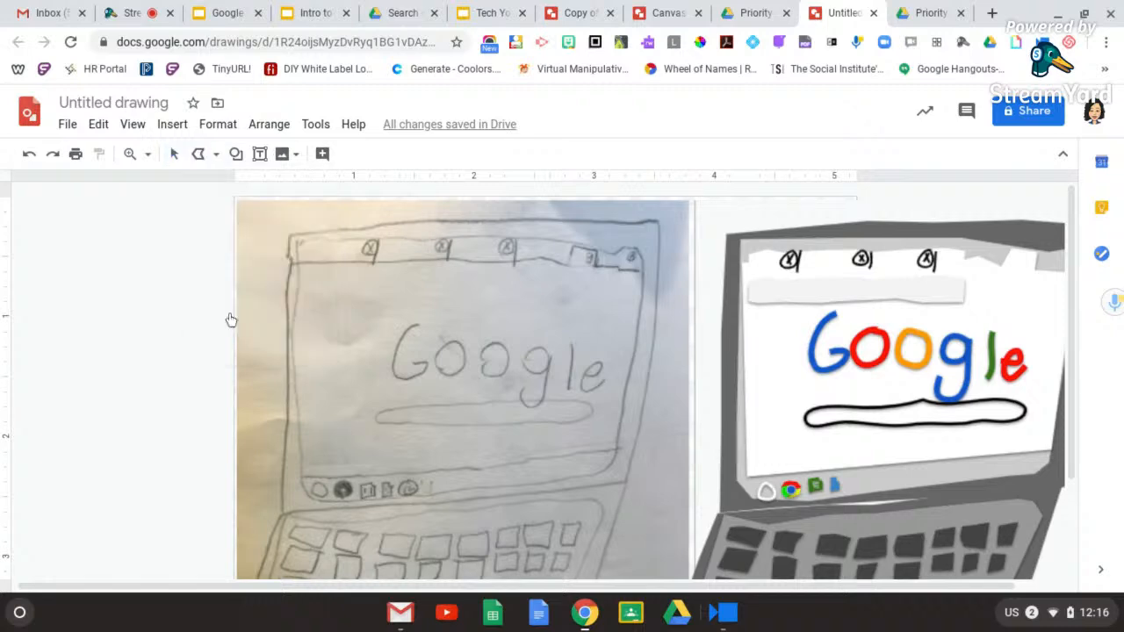
left_click(288, 235)
left_click(283, 506)
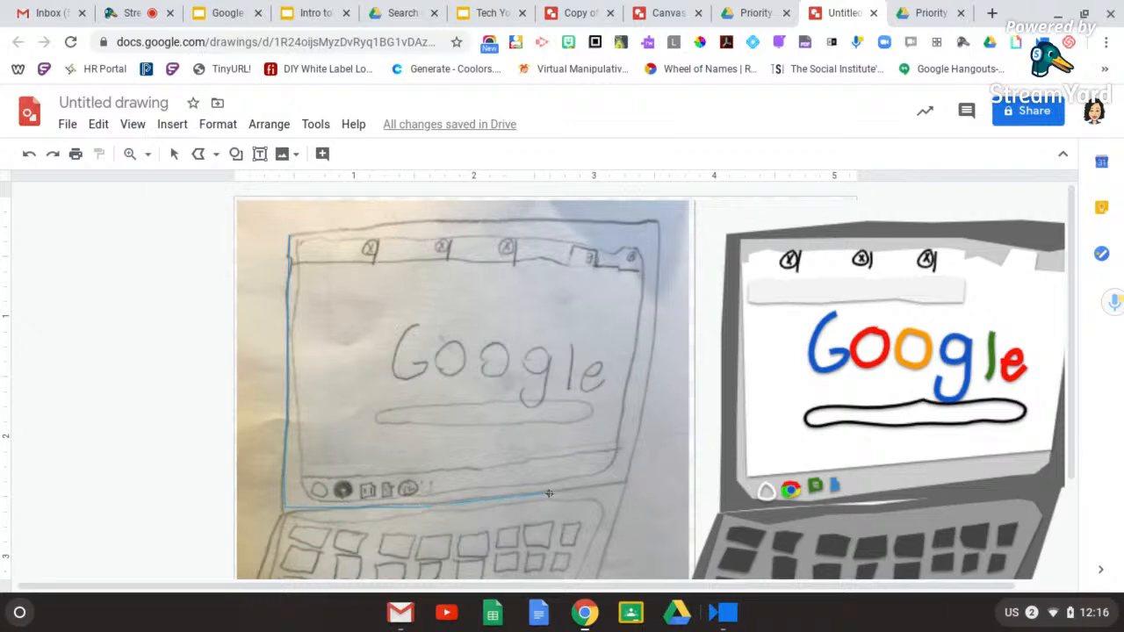
left_click(629, 481)
left_click(656, 220)
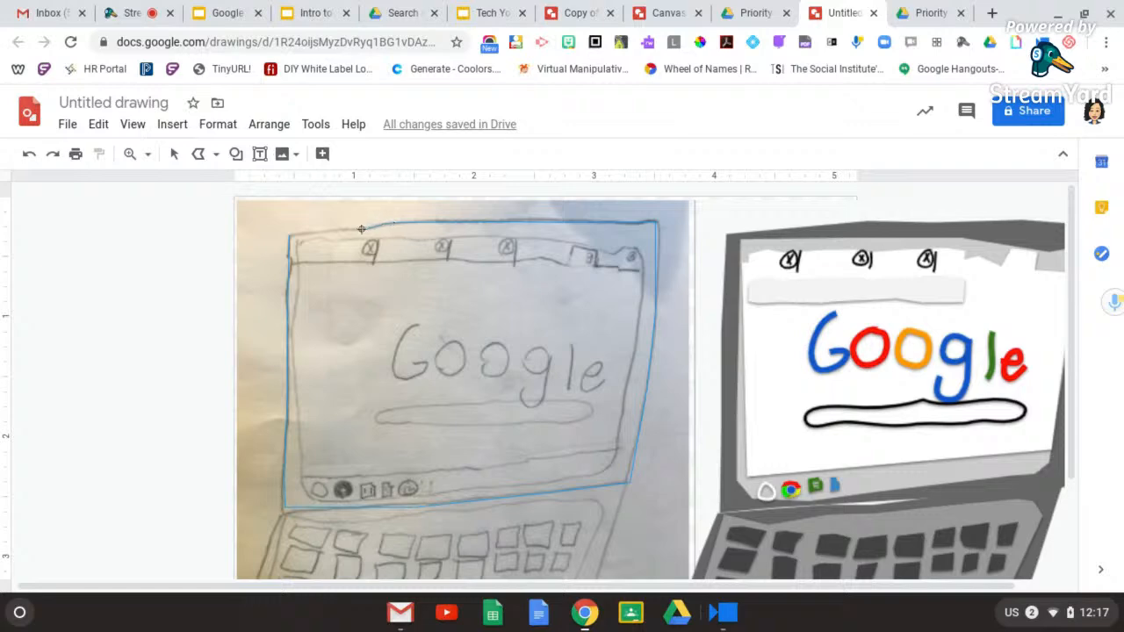
left_click(288, 236)
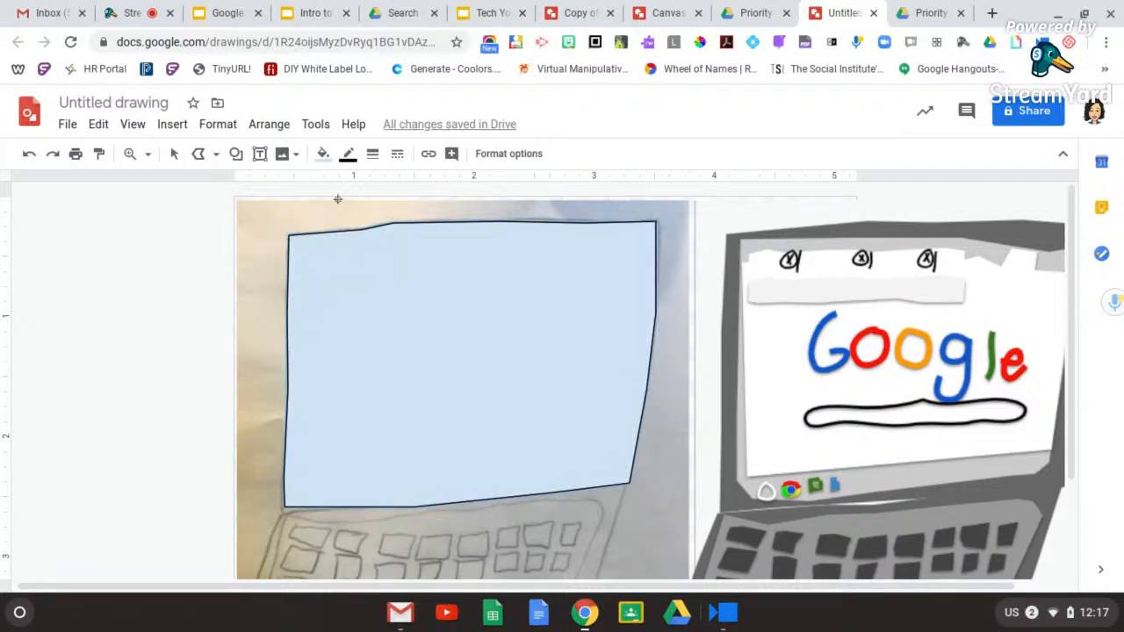
- Make the frame shape's border transparent and its fill dark grey
left_click(347, 154)
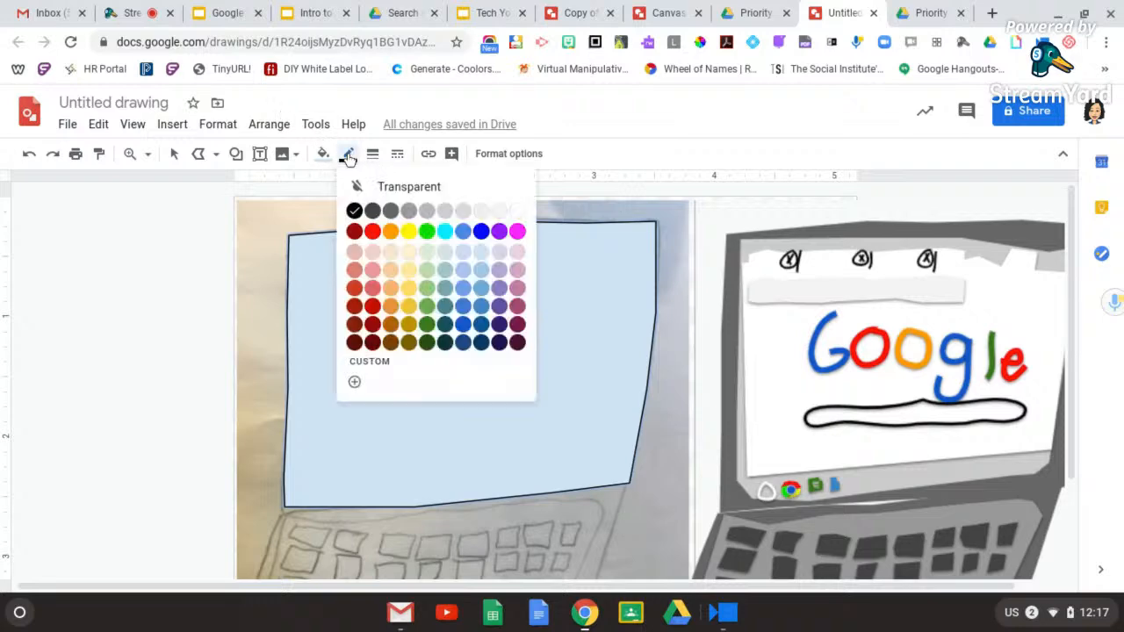
left_click(375, 190)
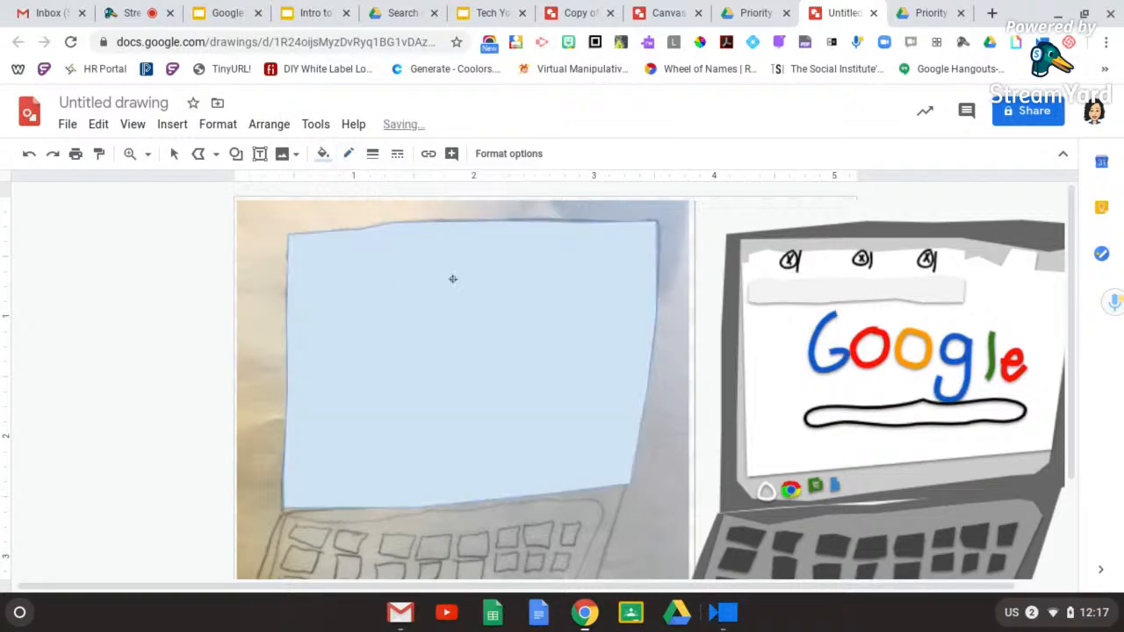
left_click(323, 154)
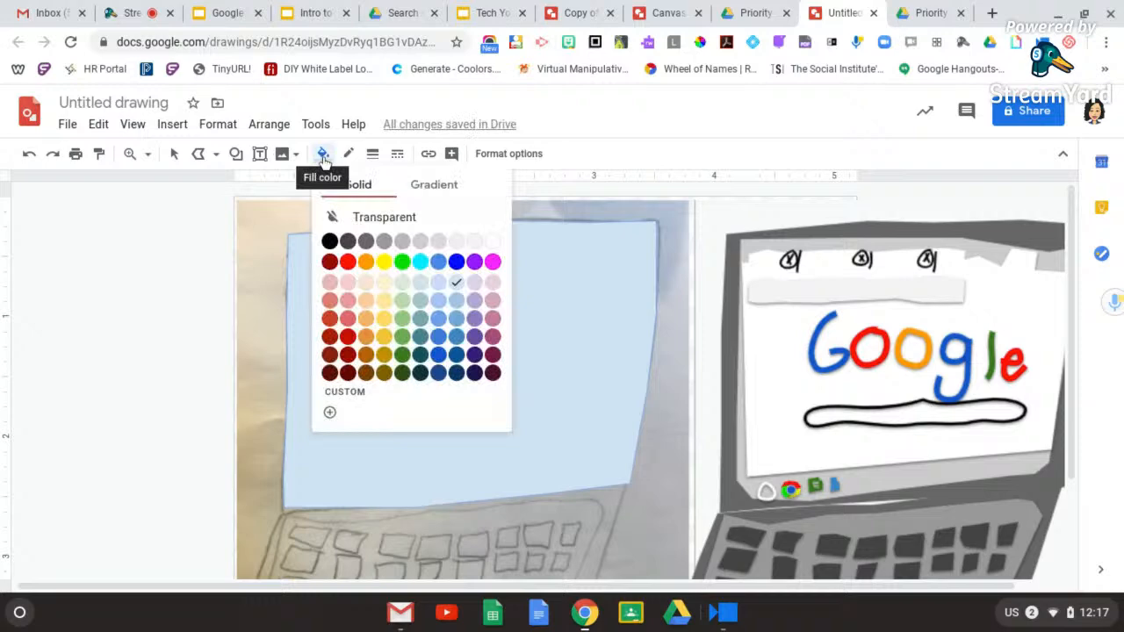
left_click(366, 242)
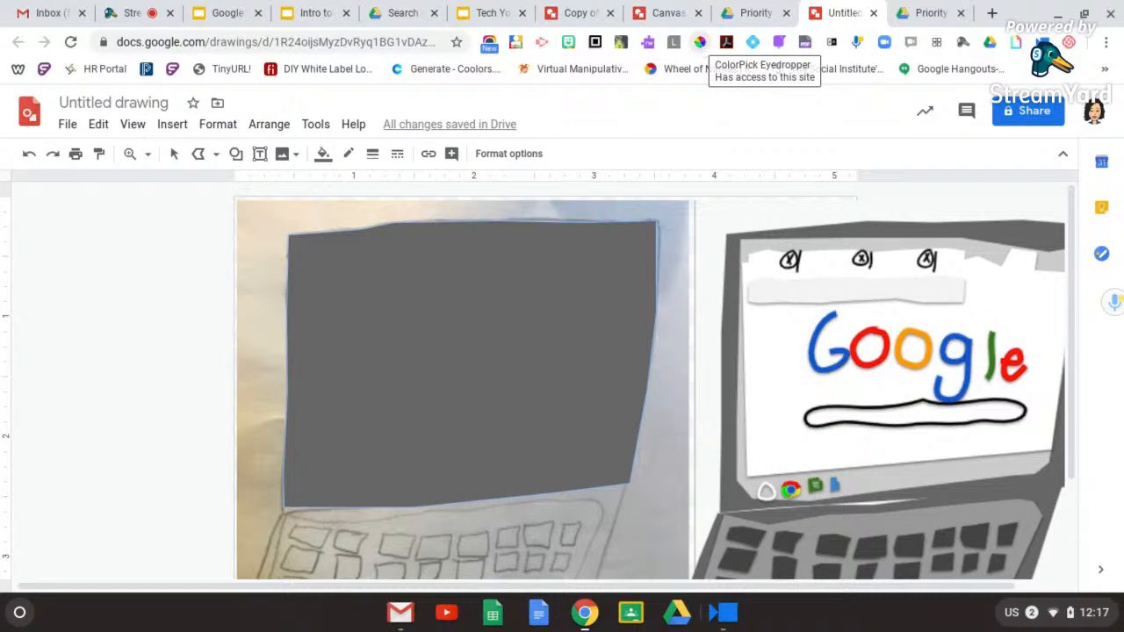
left_click(700, 44)
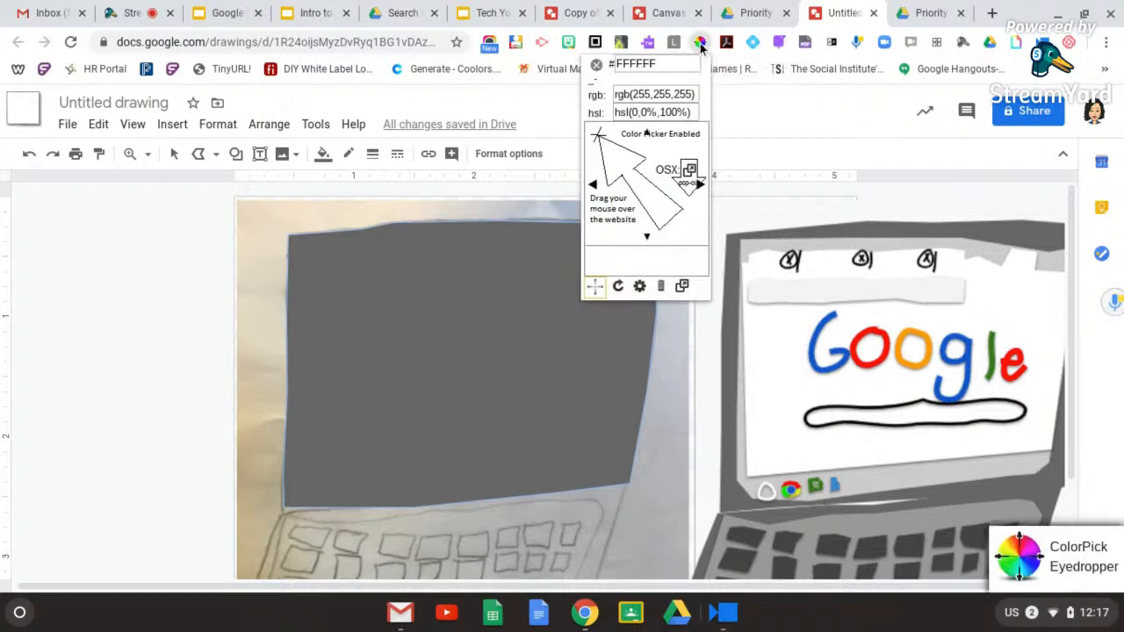
left_click(700, 46)
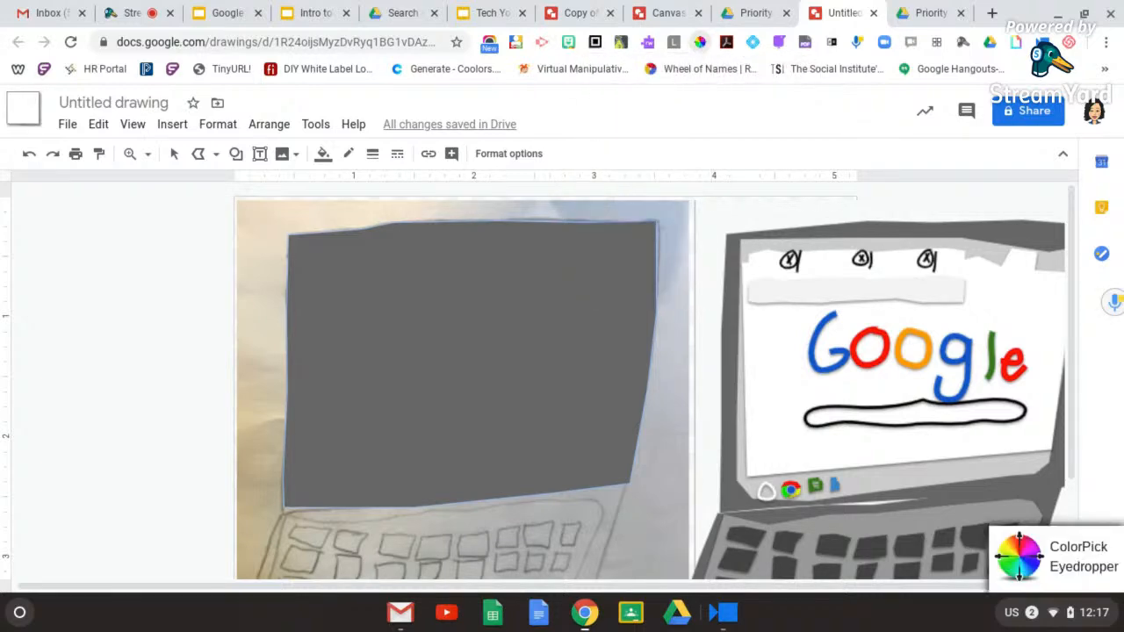
left_click(701, 44)
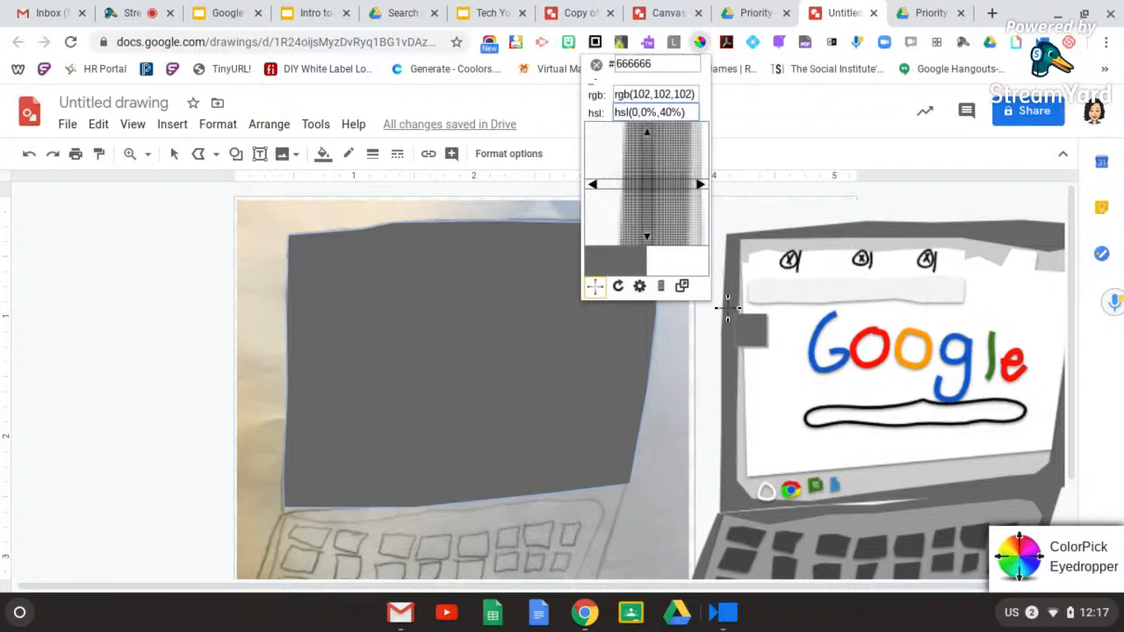
left_click(727, 308)
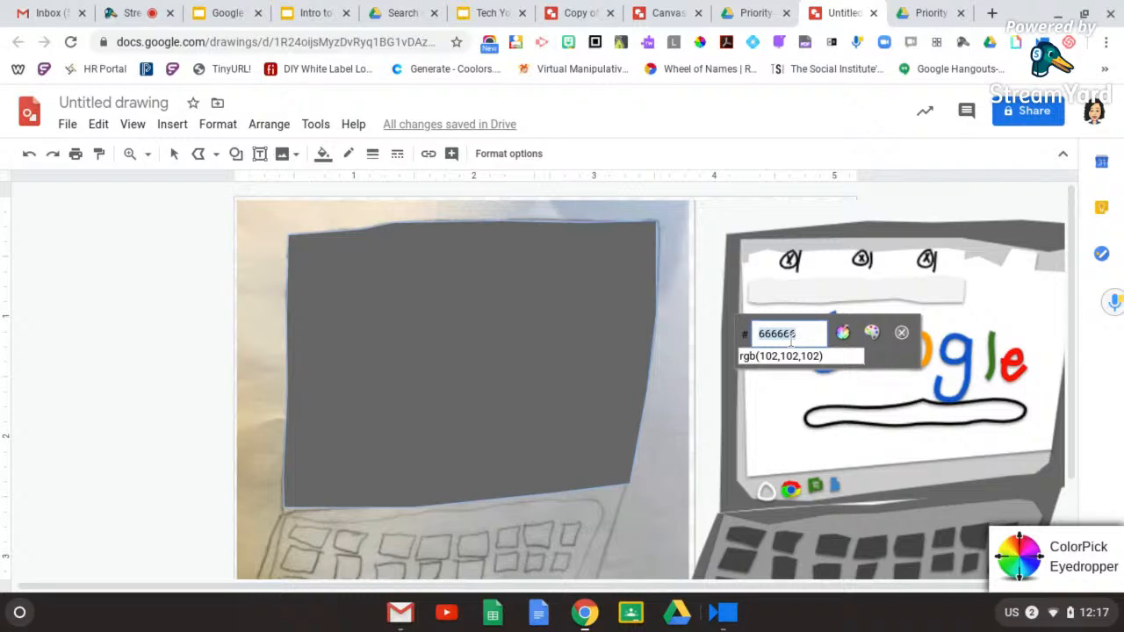
left_click(901, 331)
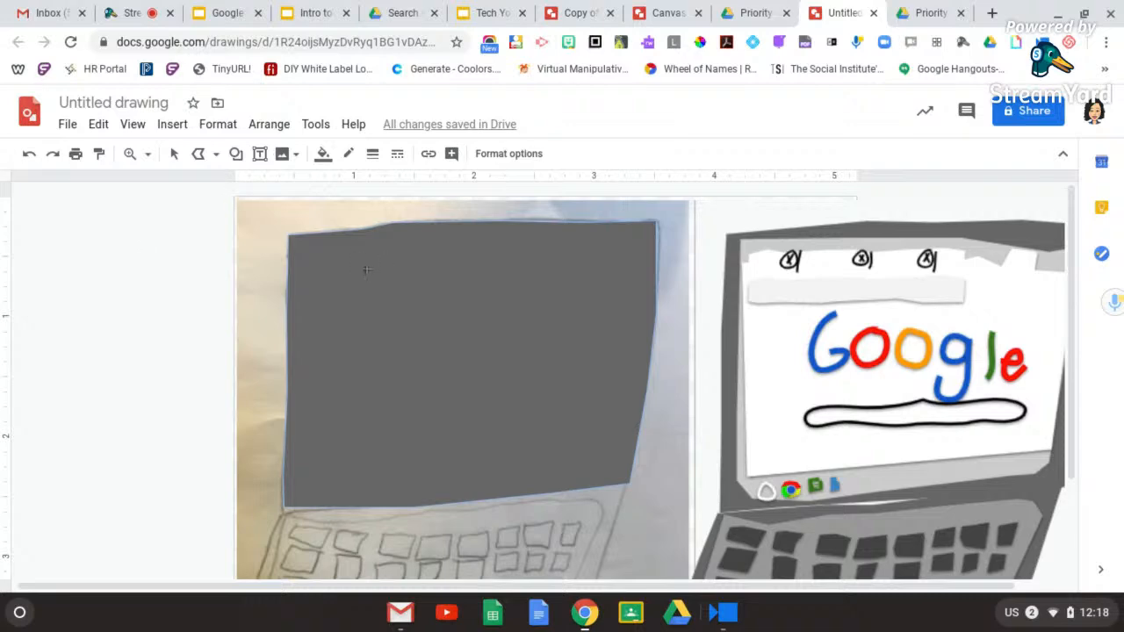
- Discard the stray line and move the grey frame shape left, off the sketch
left_click_drag(366, 268, 173, 165)
left_click(173, 158)
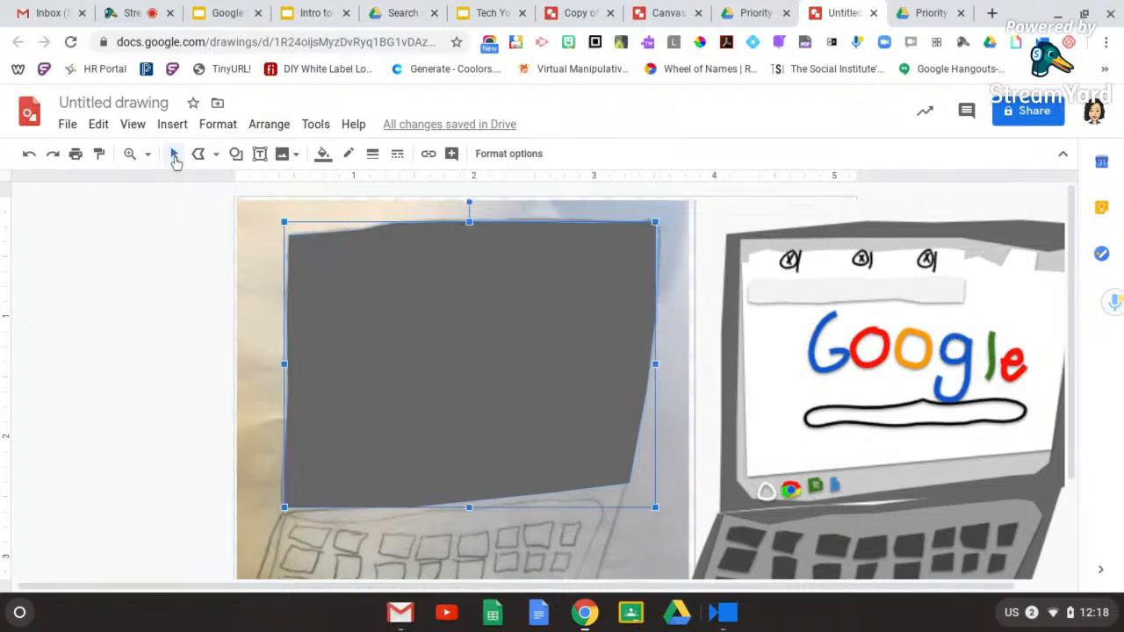
left_click_drag(567, 323, 194, 323)
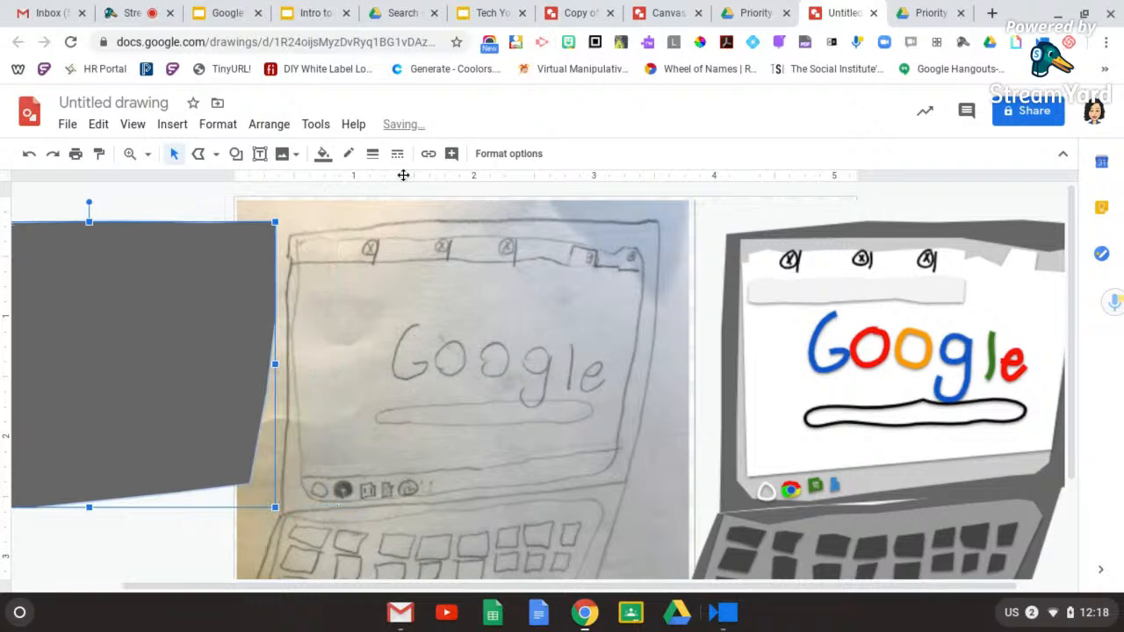
- Trace the sketch's inner screen area as a closed five-point polyline
left_click(203, 155)
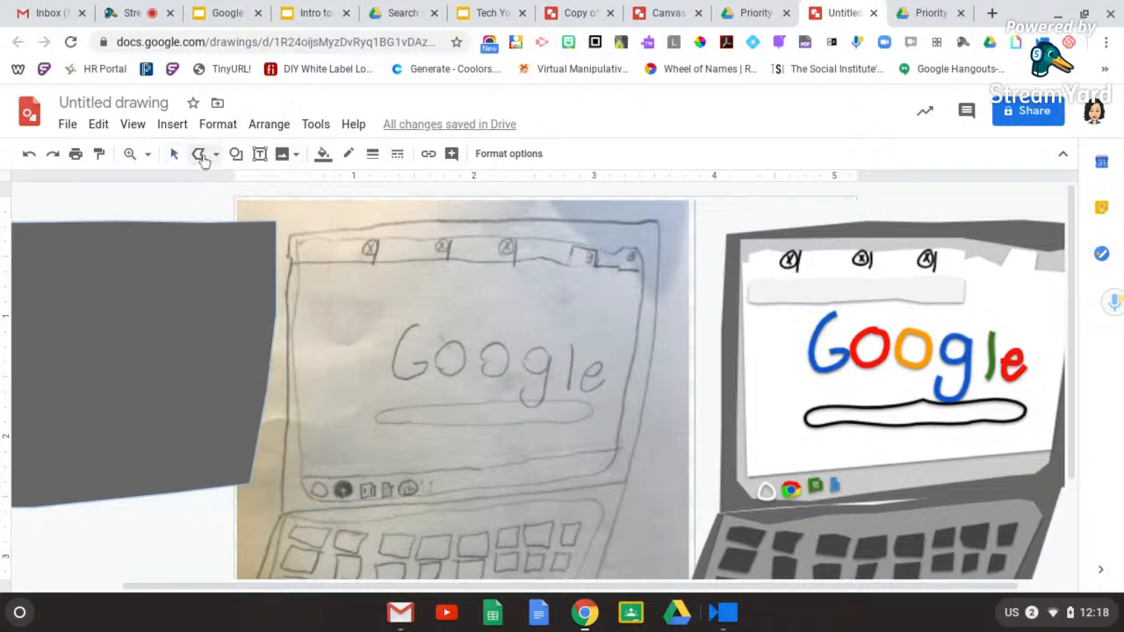
left_click(297, 244)
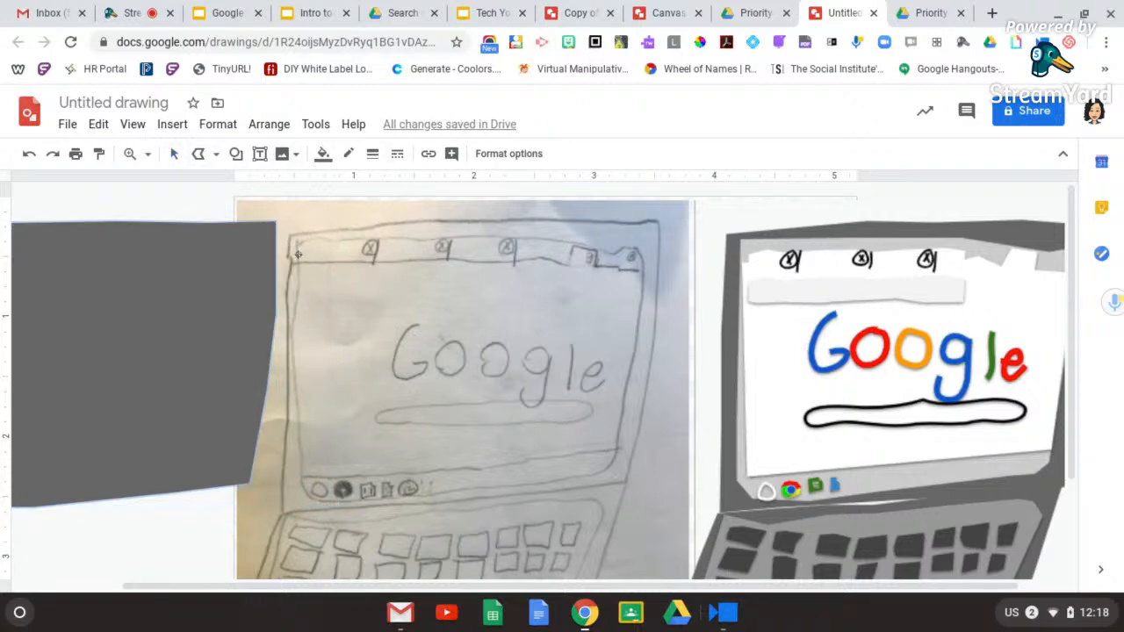
left_click(294, 333)
left_click(301, 477)
left_click(617, 450)
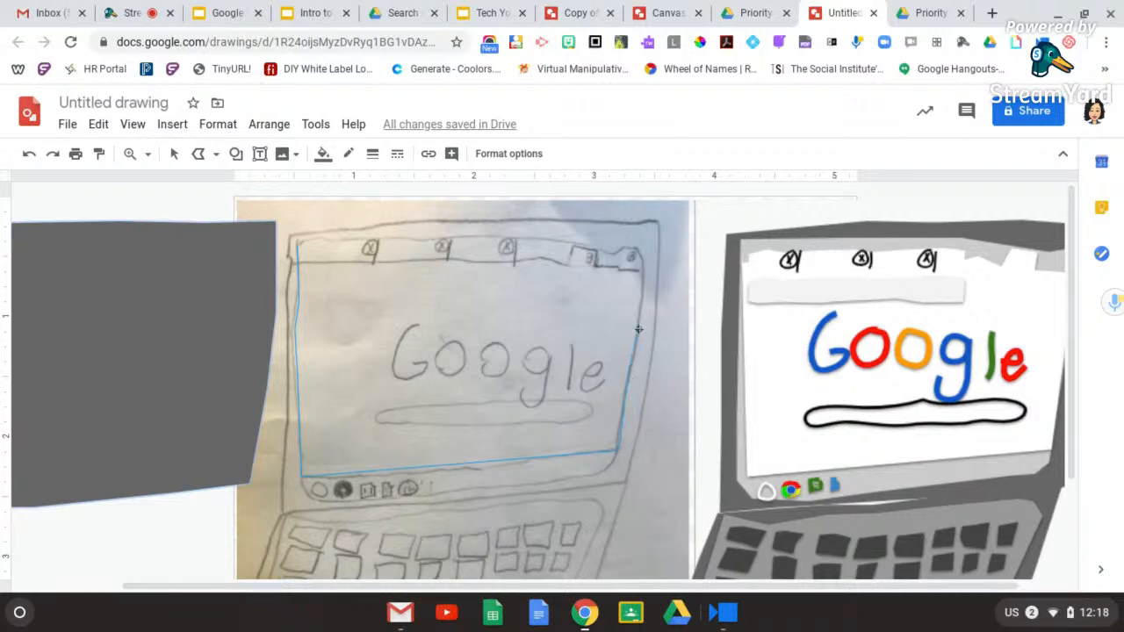
left_click(638, 252)
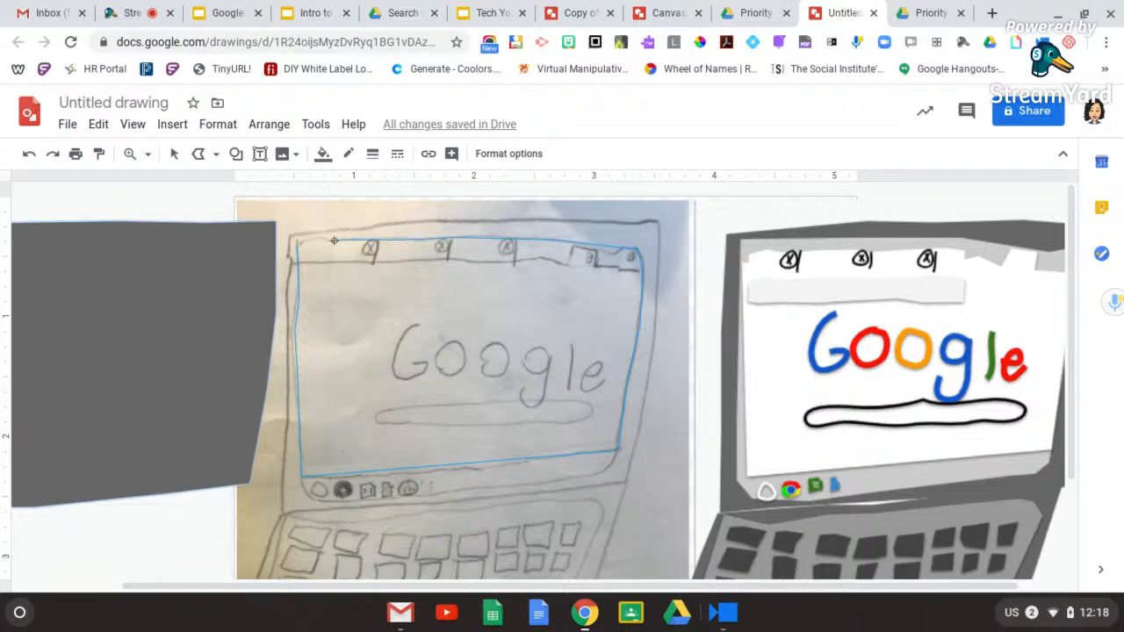
left_click(298, 243)
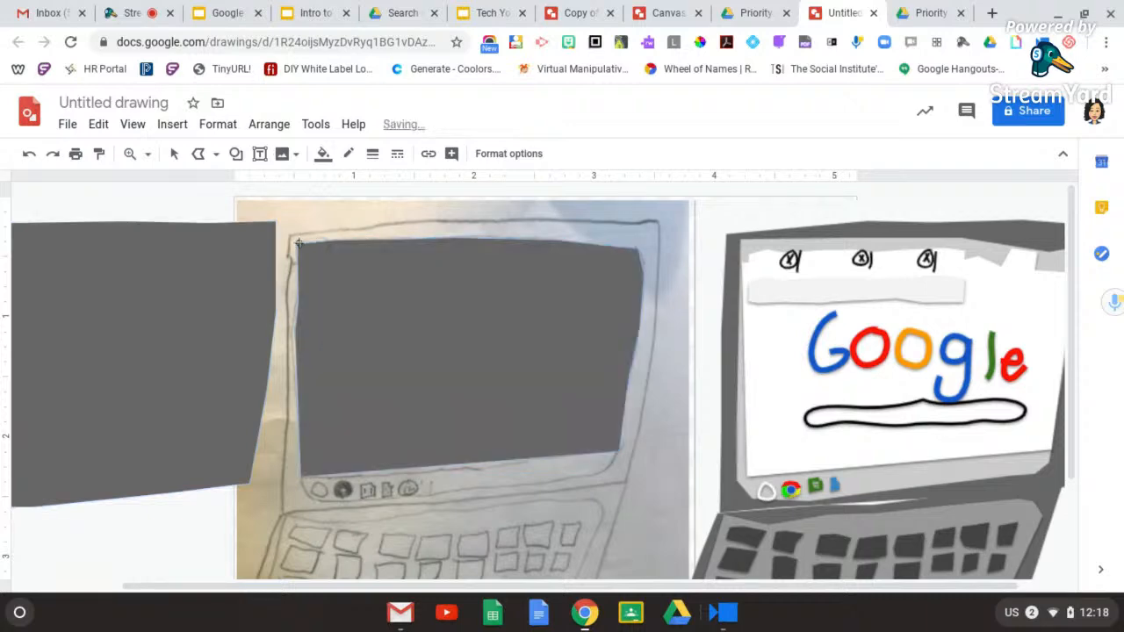
- Fill the traced screen shape white and nudge it left into the grey frame
left_click(323, 155)
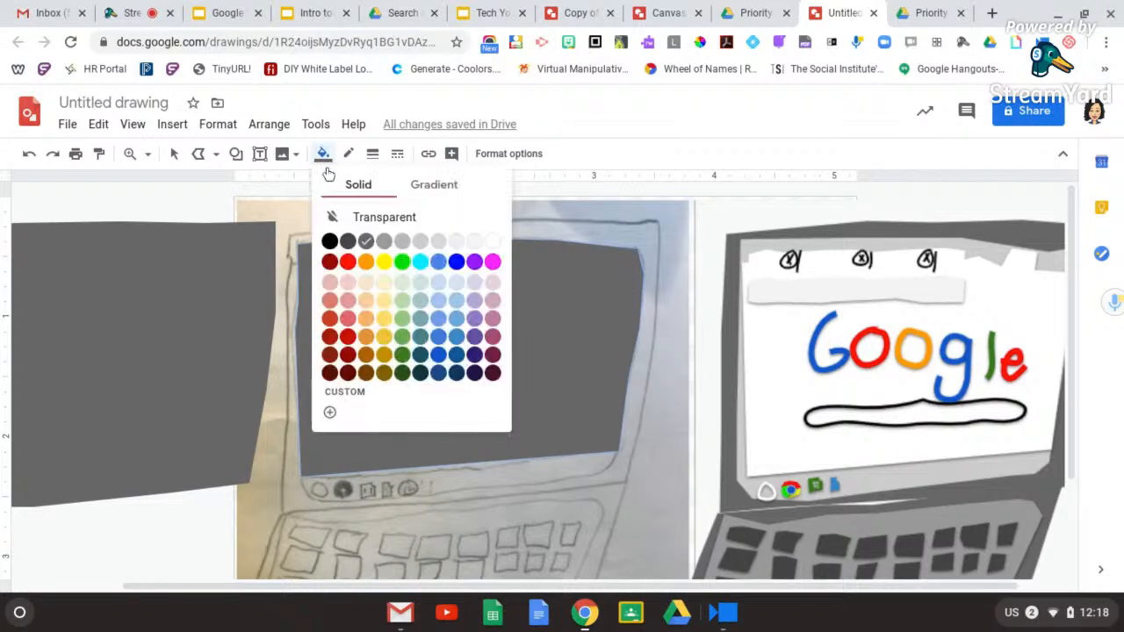
left_click(492, 253)
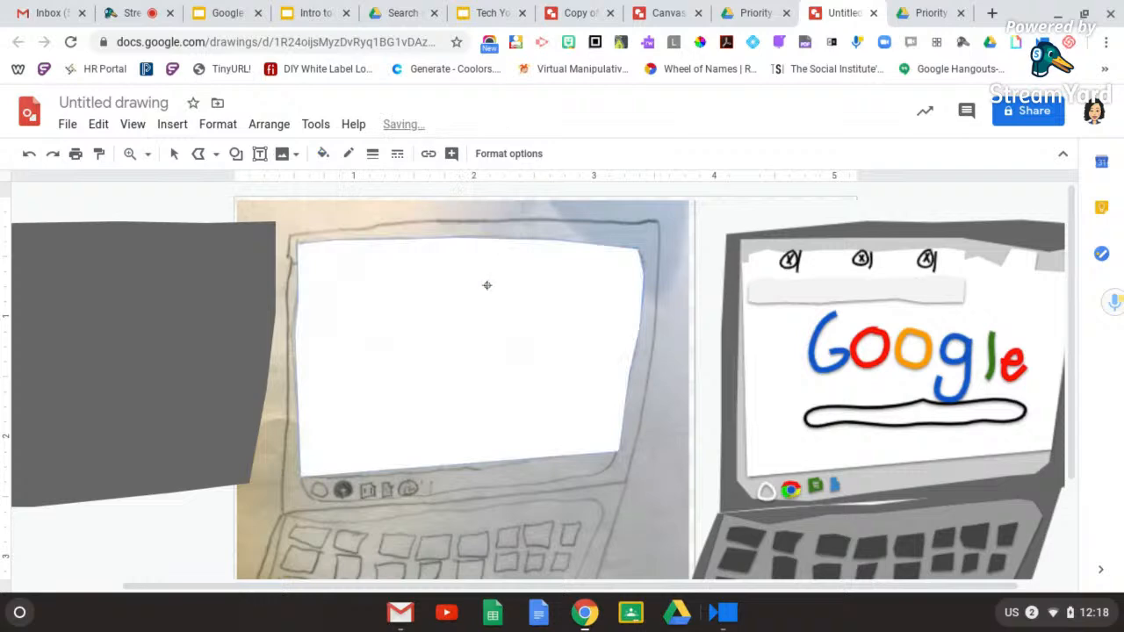
left_click(175, 156)
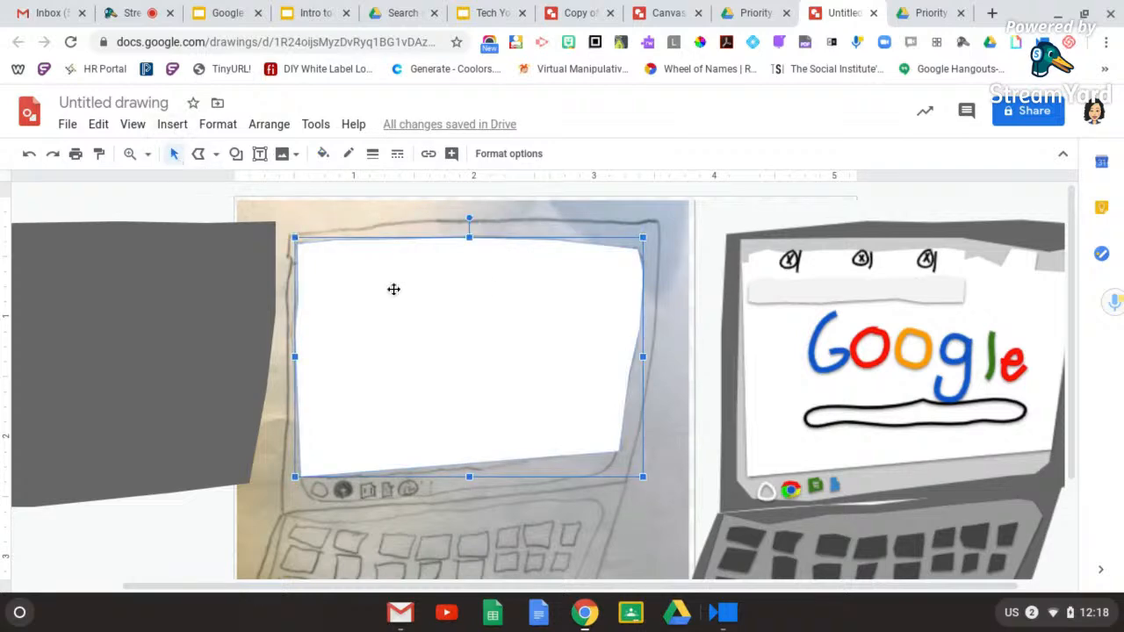
key("Left")
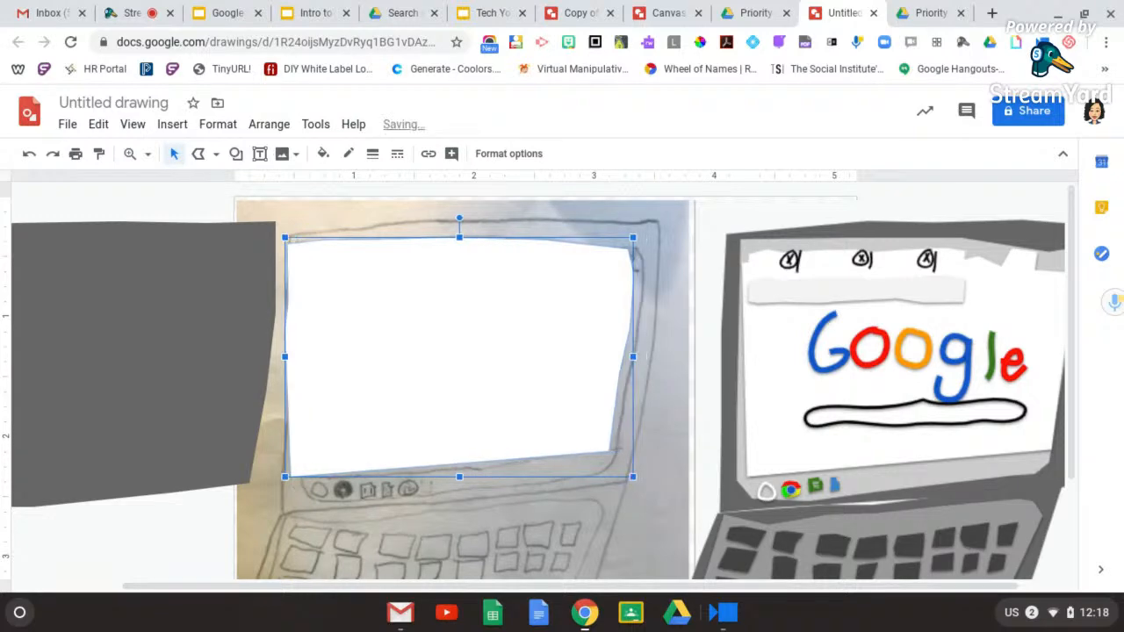
key("Left")
key("Left")
key("Left")
key("Left")
key("Left")
key("Left")
key("Left")
key("Left")
key("Left")
key("Left")
key("Left")
key("Left")
key("Left")
key("Left")
key("Left")
key("Left")
key("Left")
key("Left")
key("Left")
key("Left")
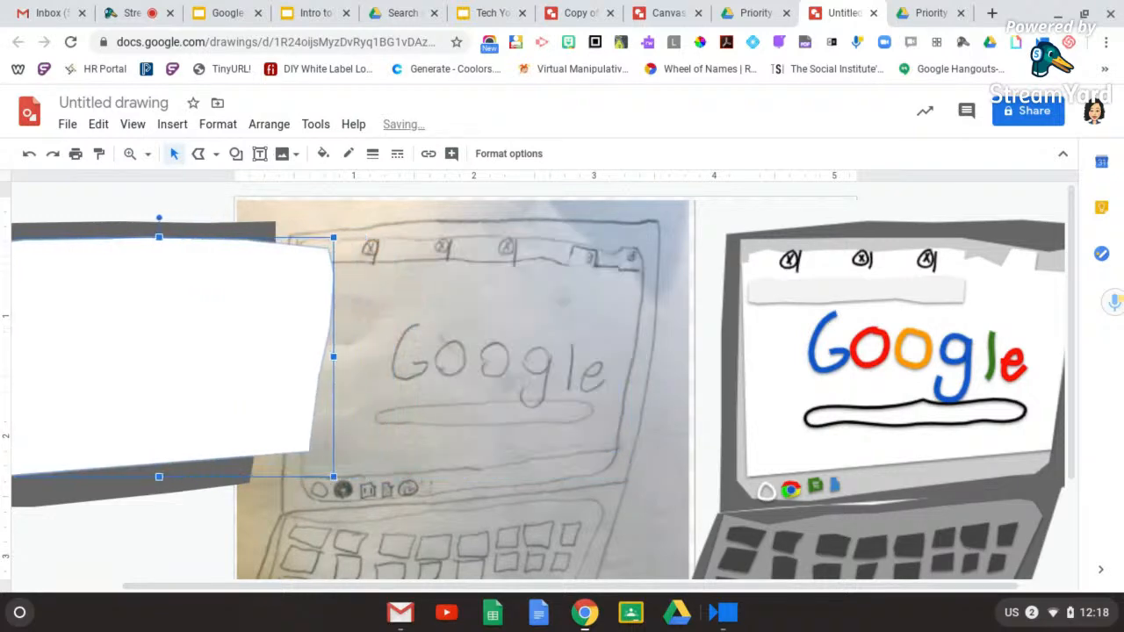
key("Left")
key("Left")
key("Left")
key("Left")
key("Left")
key("Left")
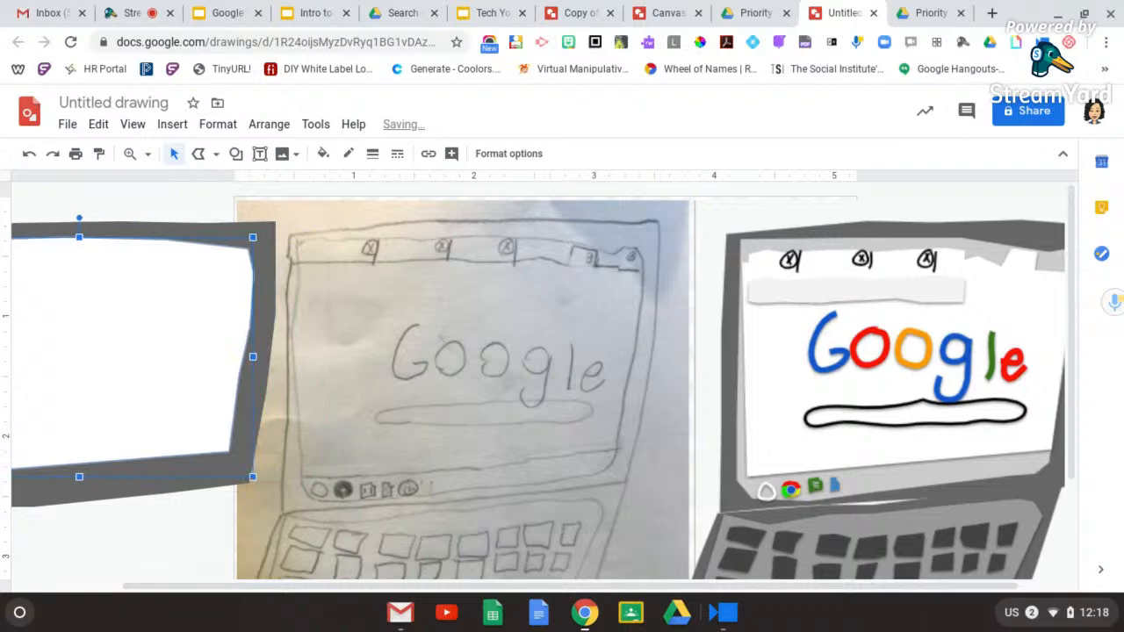
key("Right")
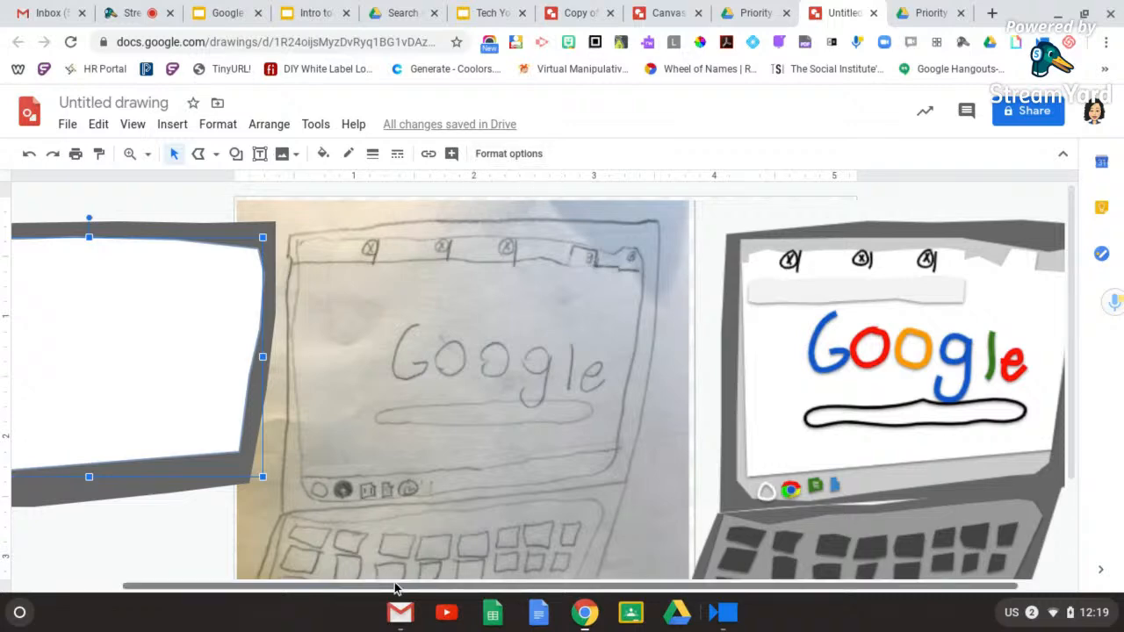
left_click_drag(395, 586, 343, 581)
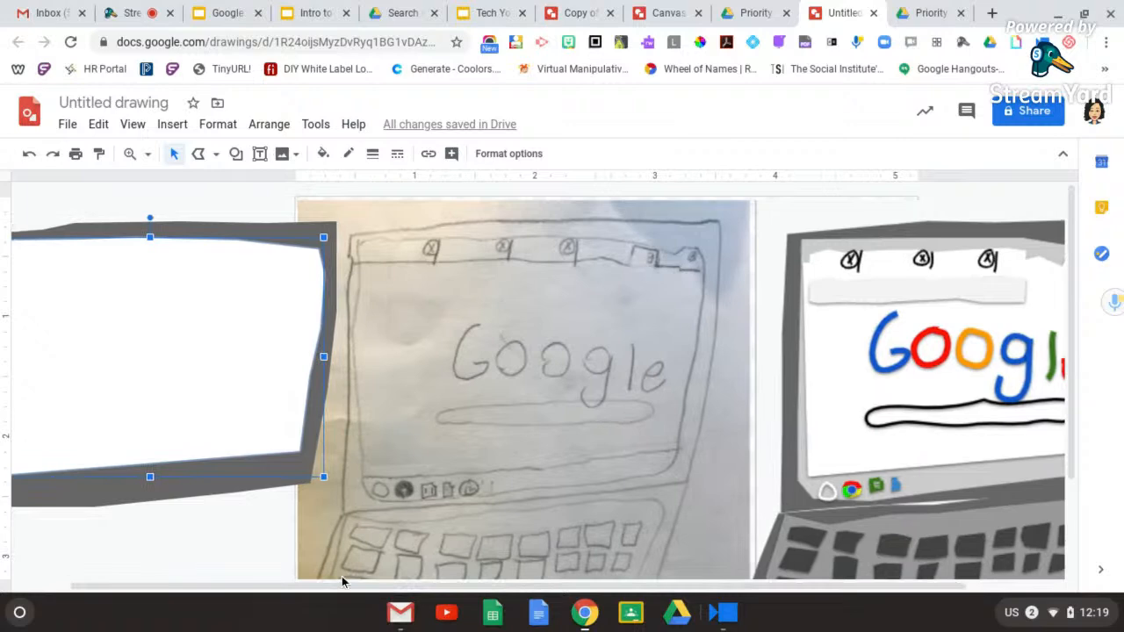
- Add a drop shadow to the white screen shape in Format options, then deselect it
left_click(508, 154)
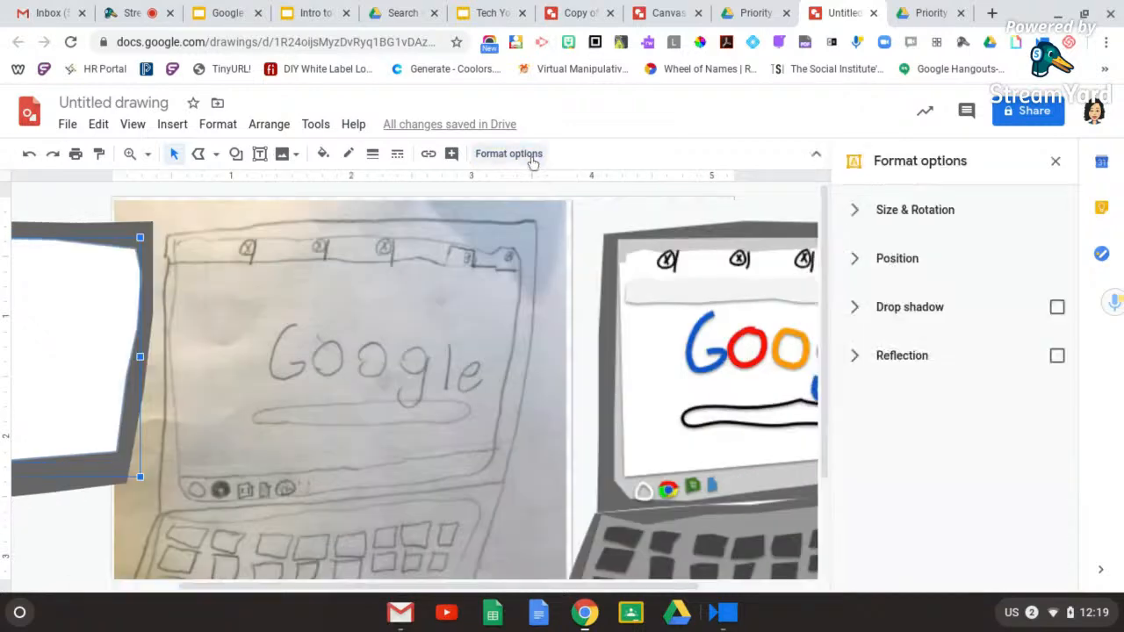
left_click(1057, 309)
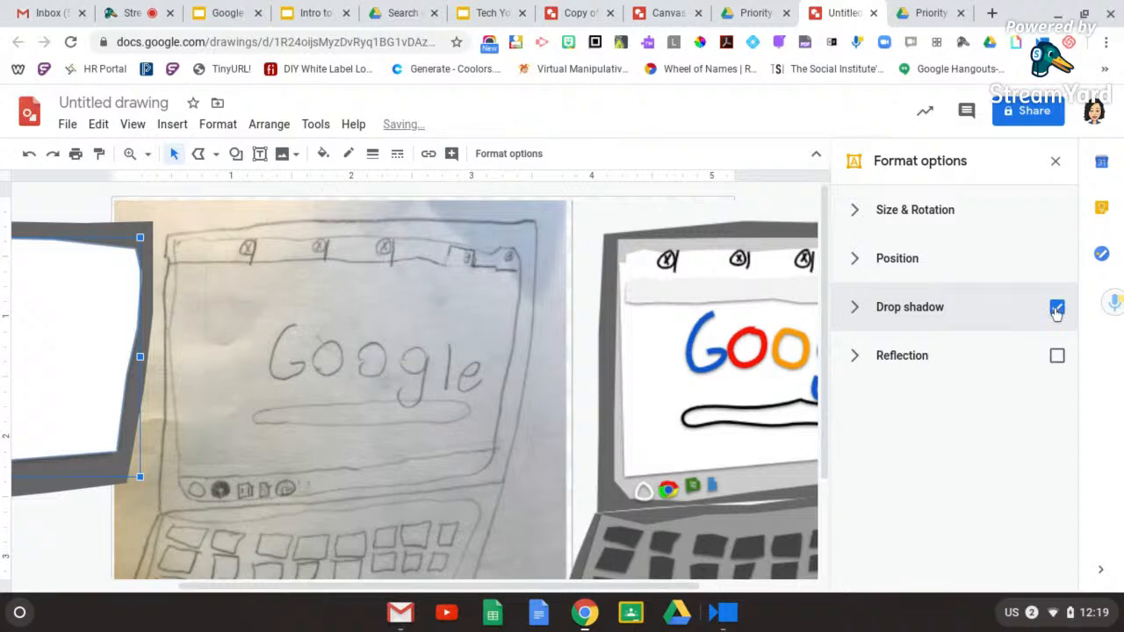
left_click(1055, 160)
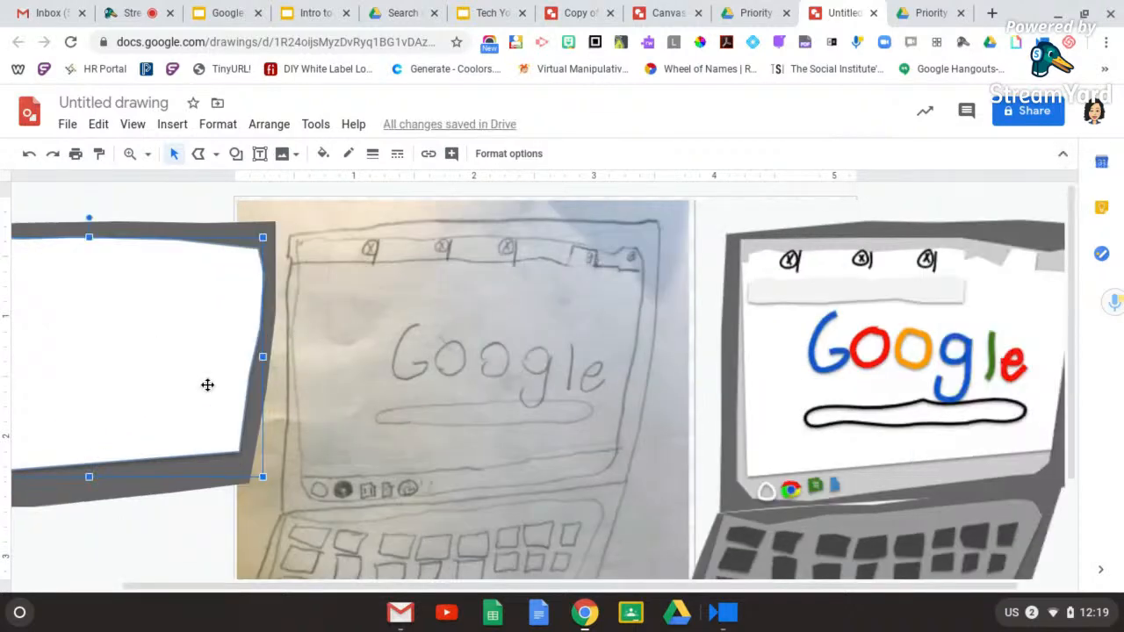
left_click(196, 518)
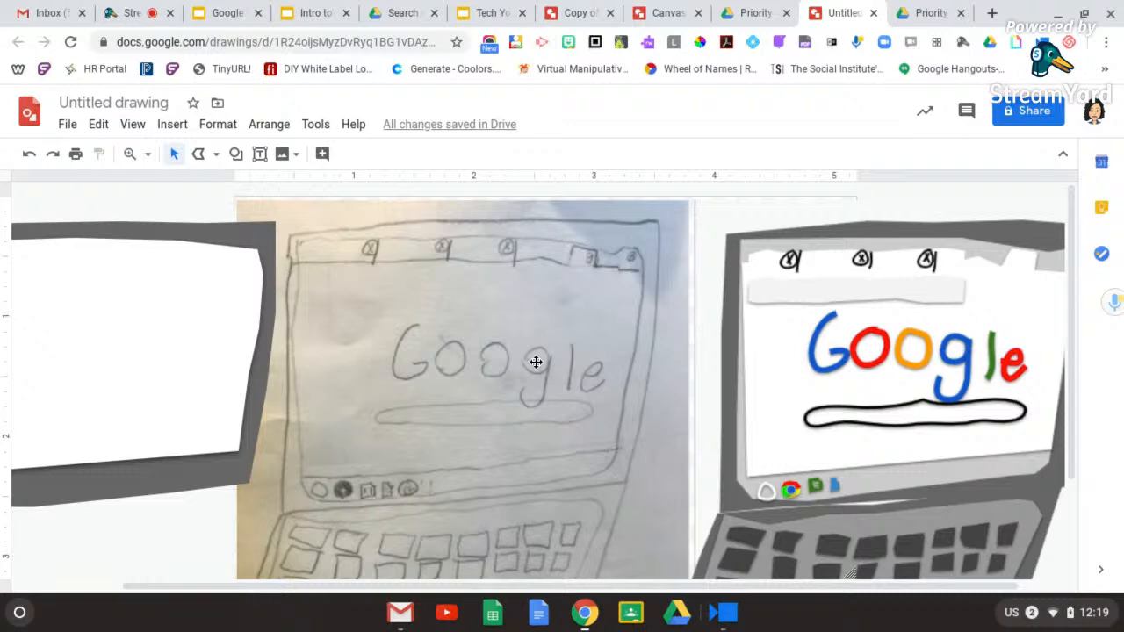
- Zoom to 100%, then 200%, then zoom into the sketch's row of small icons
left_click(148, 158)
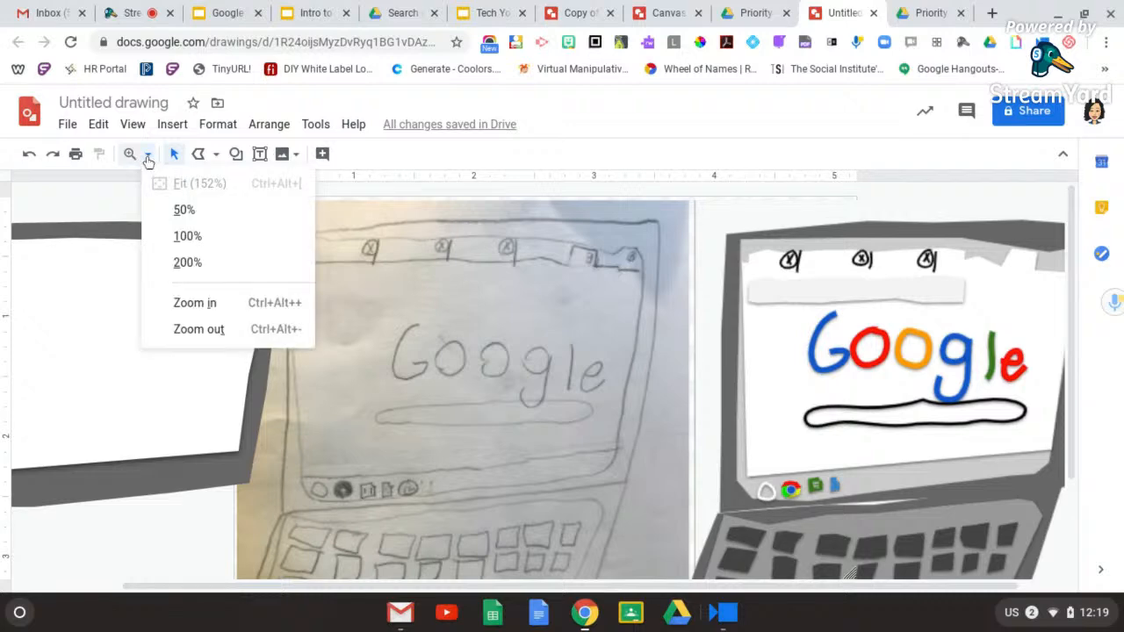
left_click(186, 237)
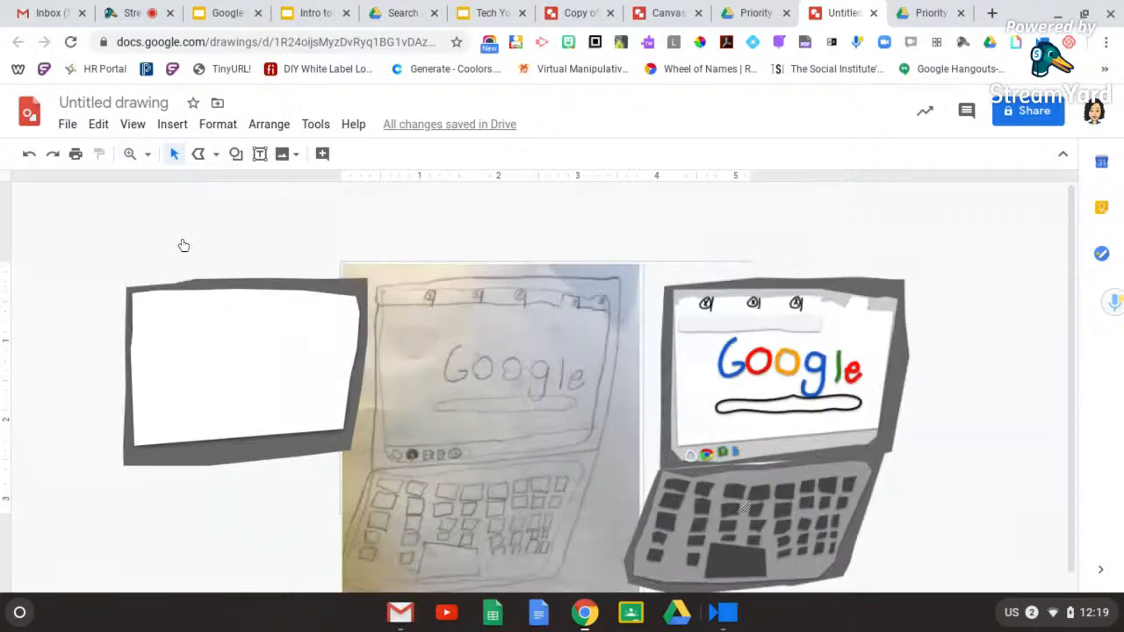
left_click(146, 156)
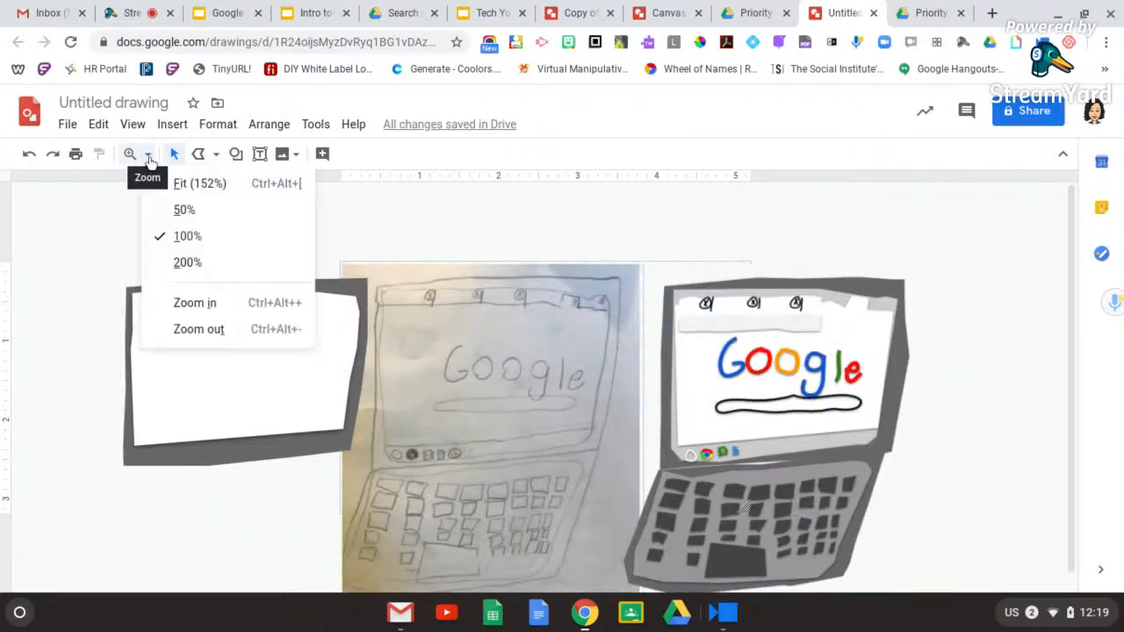
left_click(170, 272)
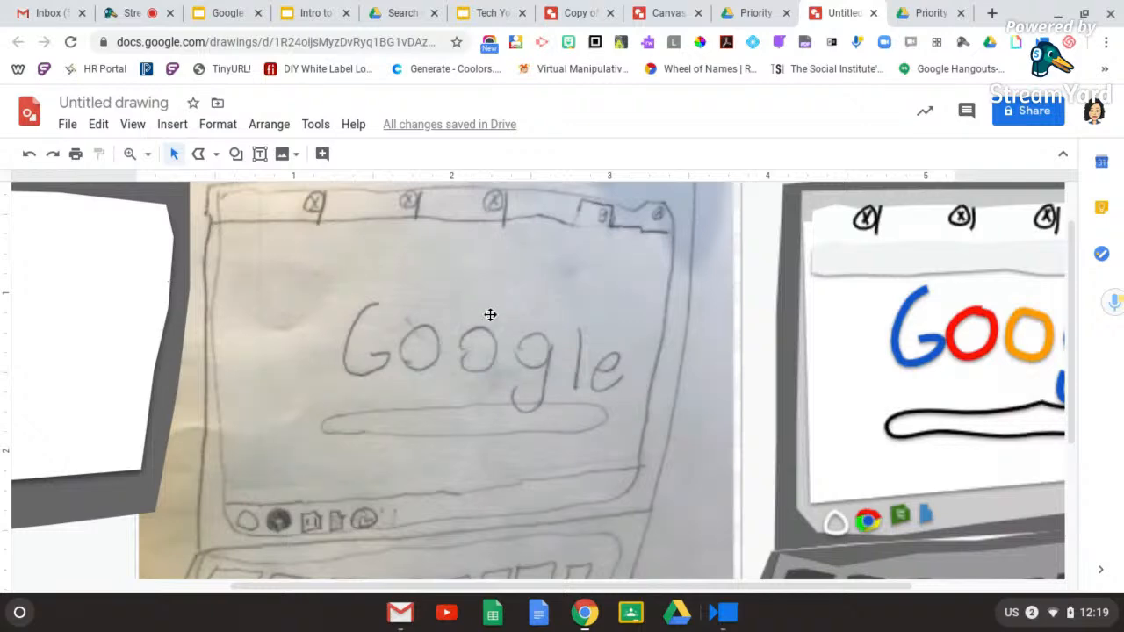
left_click(130, 158)
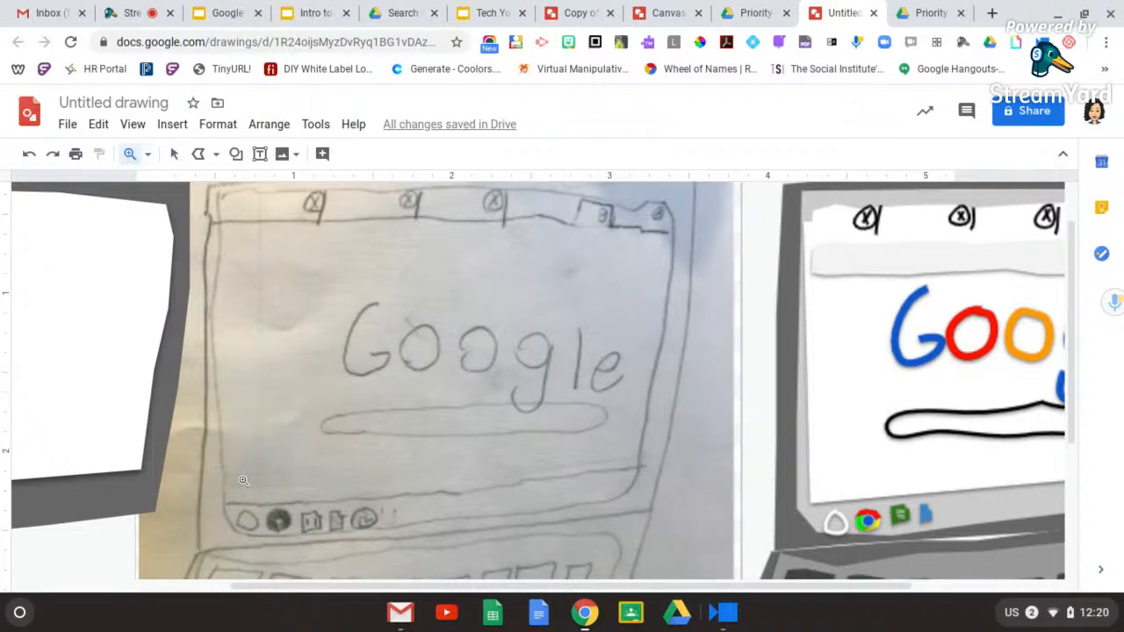
left_click_drag(224, 470, 400, 556)
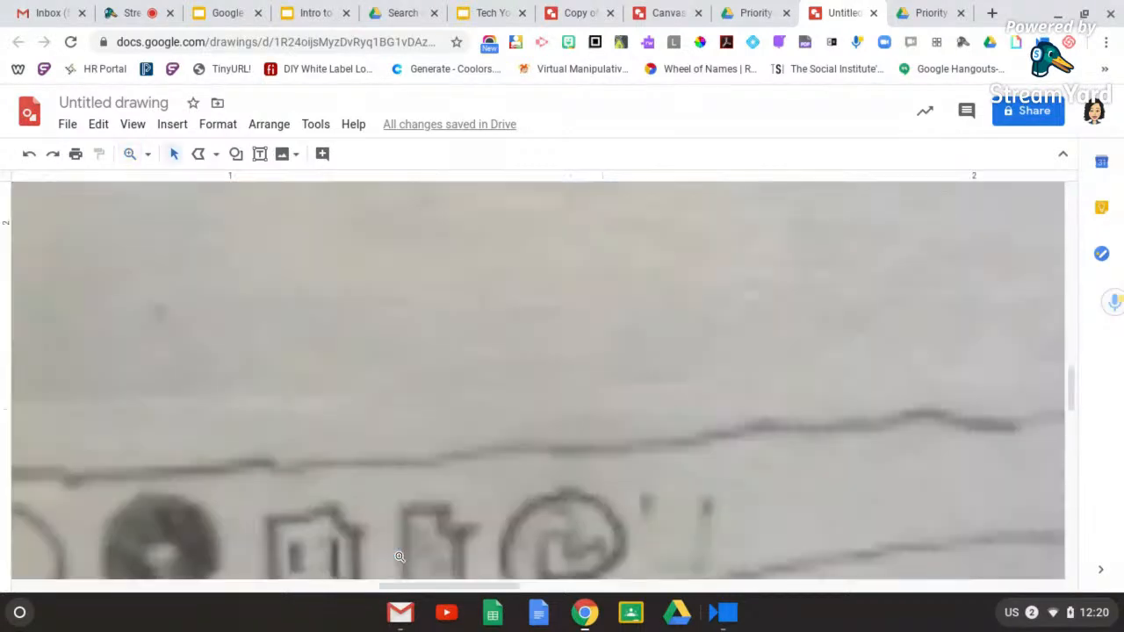
scroll(399, 557, "down", 2)
scroll(400, 556, "left", 3)
scroll(400, 557, "up", 1)
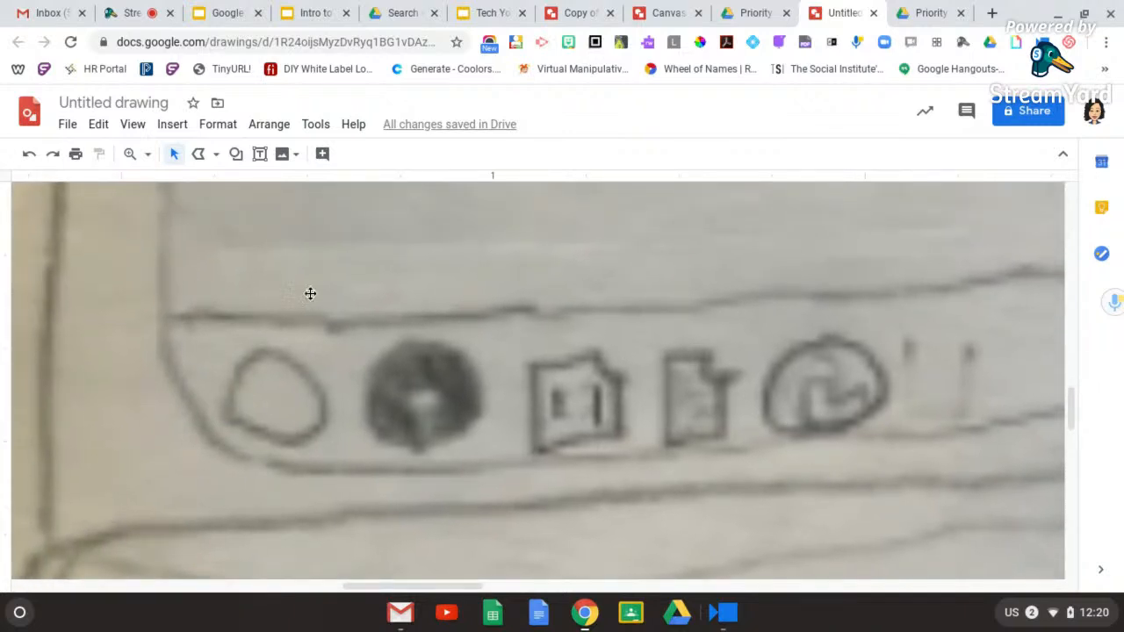
- Trace the first round sketched icon as a closed multi-point polyline
left_click(201, 161)
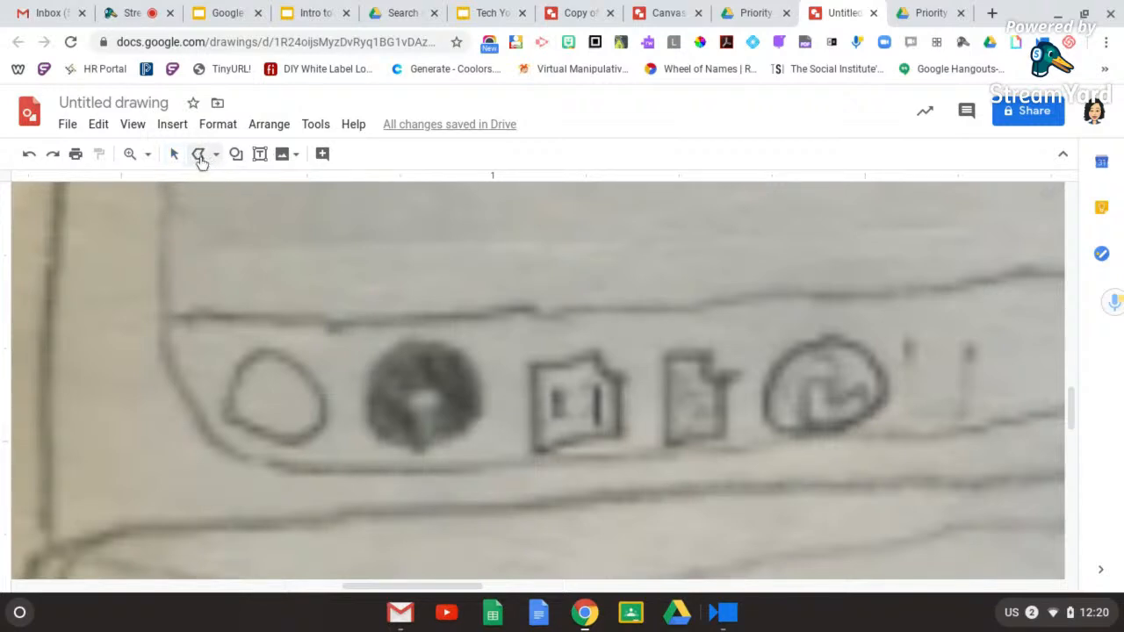
left_click(261, 349)
left_click(237, 363)
left_click(230, 410)
left_click(264, 433)
left_click(307, 438)
left_click(329, 411)
left_click(322, 393)
left_click(299, 365)
left_click(277, 350)
left_click(261, 352)
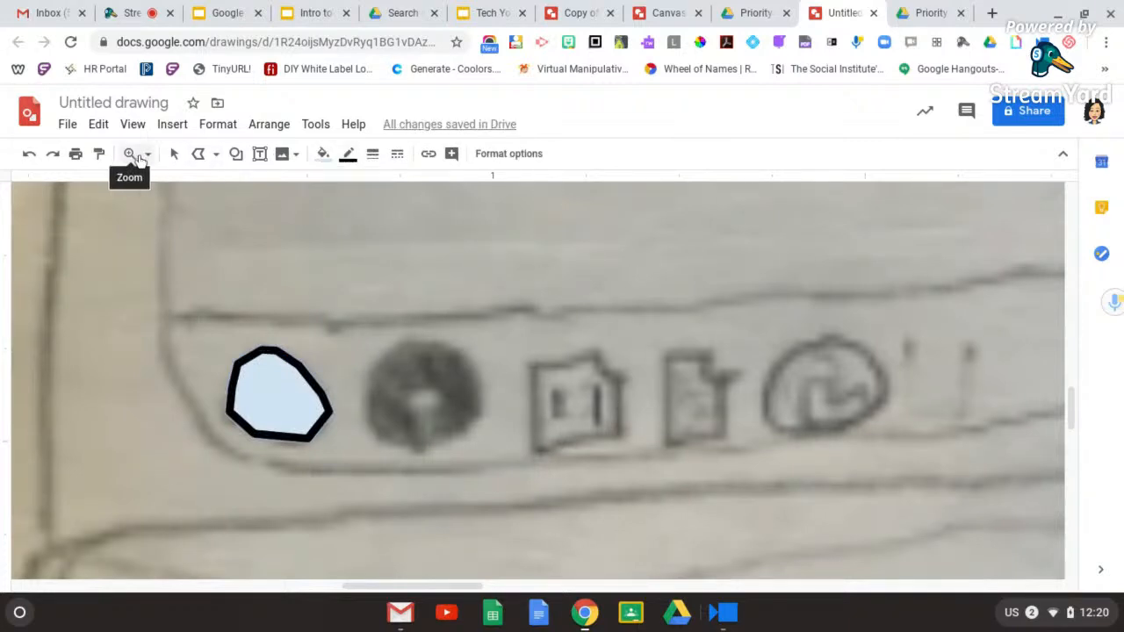
- Fit the whole drawing in view and switch to the StreamYard studio tab
left_click(148, 156)
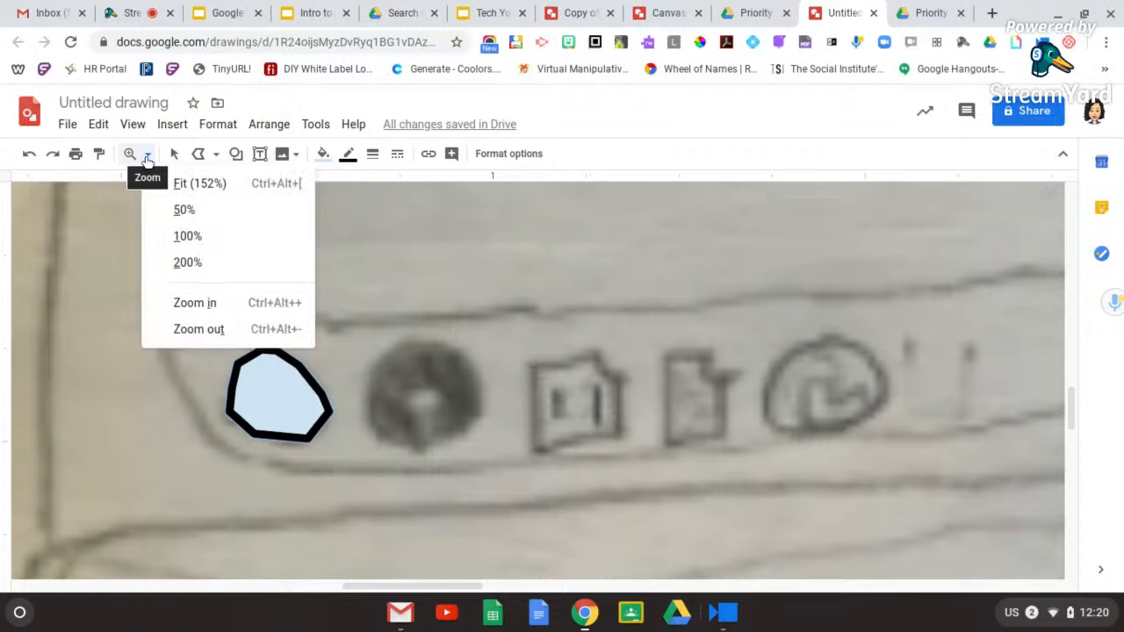
left_click(200, 184)
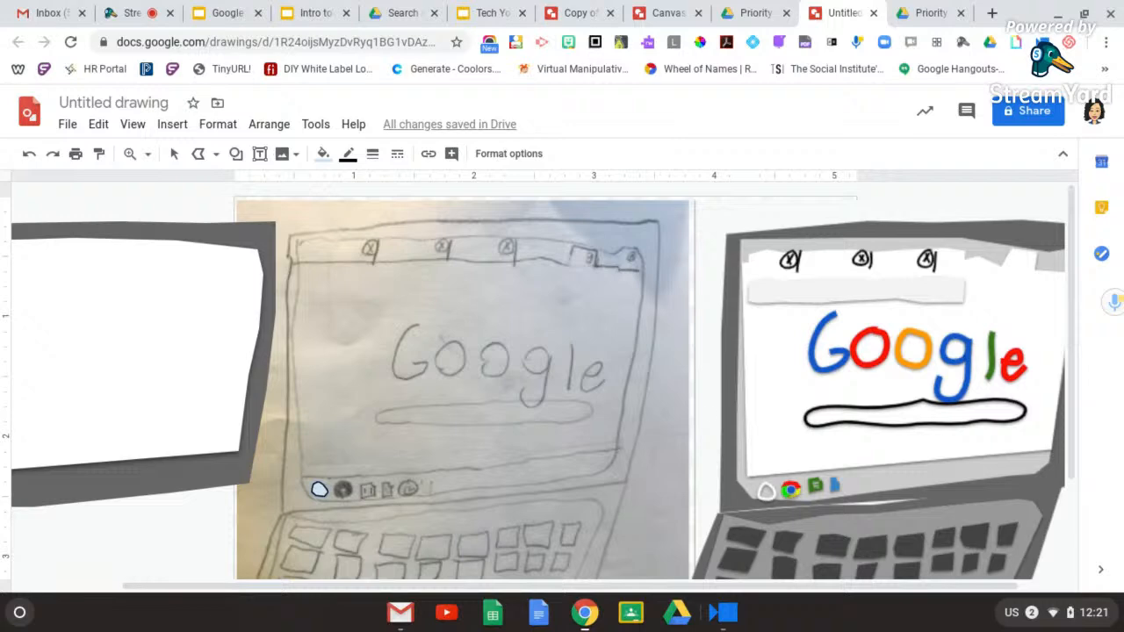
left_click(134, 14)
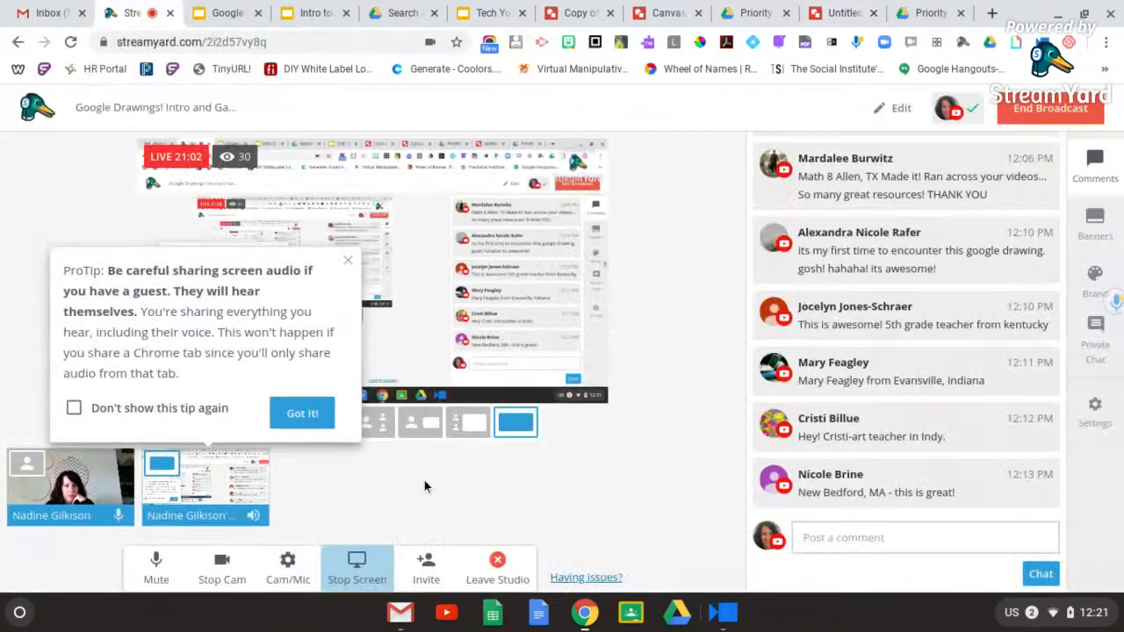